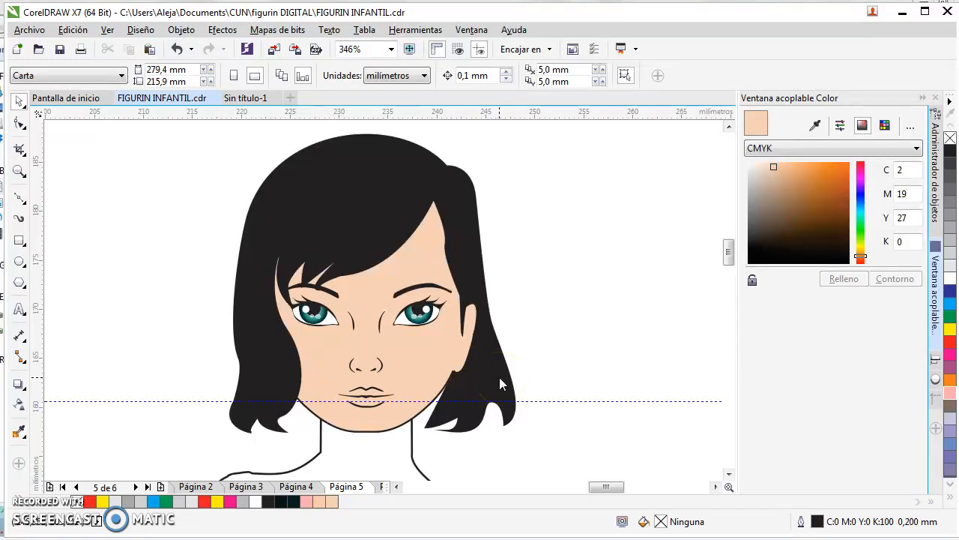
pyautogui.click(465, 229)
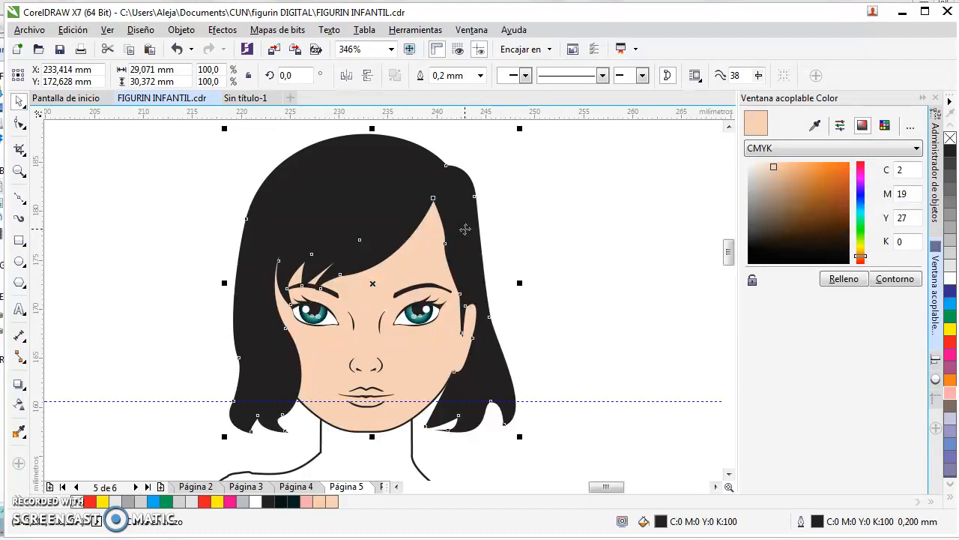
pyautogui.click(546, 233)
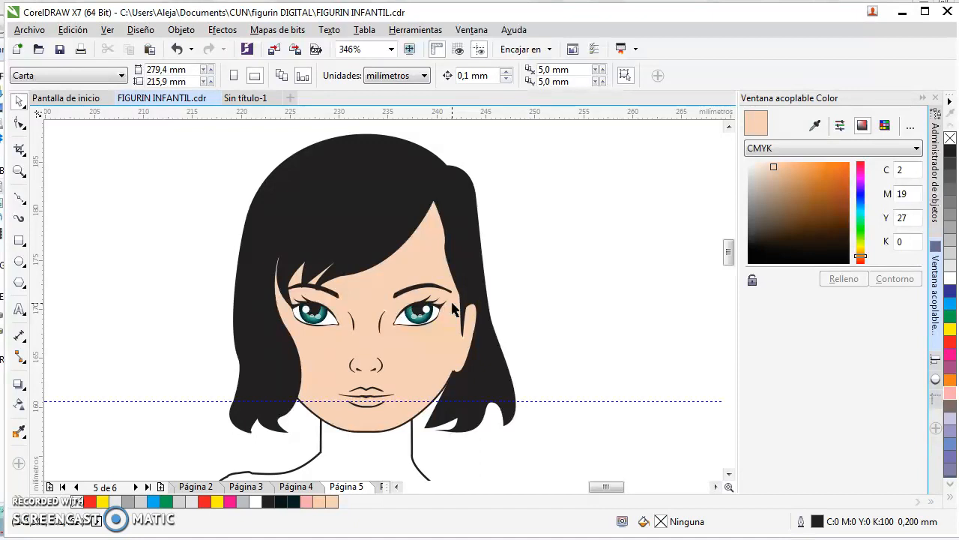
pyautogui.click(448, 341)
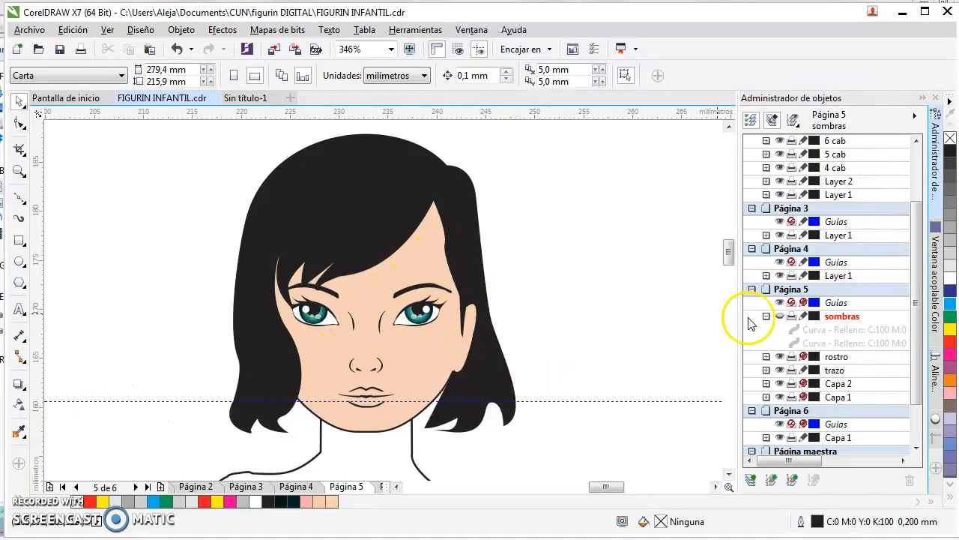
# Step: Make the sombras layer visible and intersect the blue cheek shape with the face outline
pyautogui.click(781, 316)
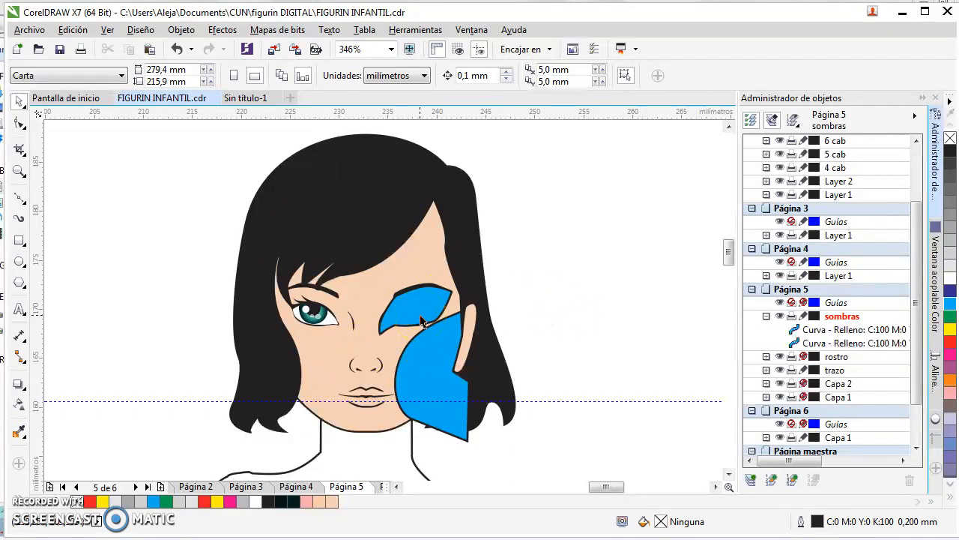
pyautogui.click(432, 381)
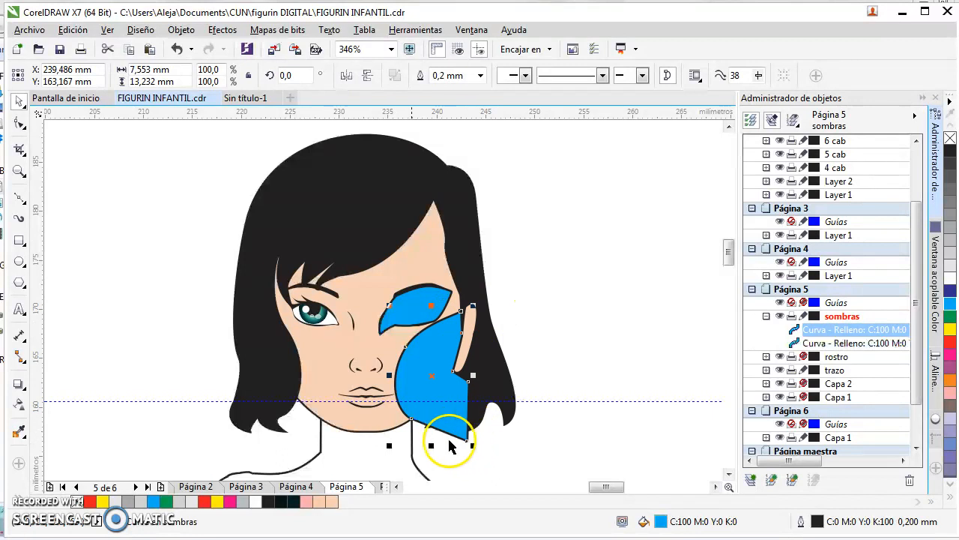
pyautogui.click(386, 423)
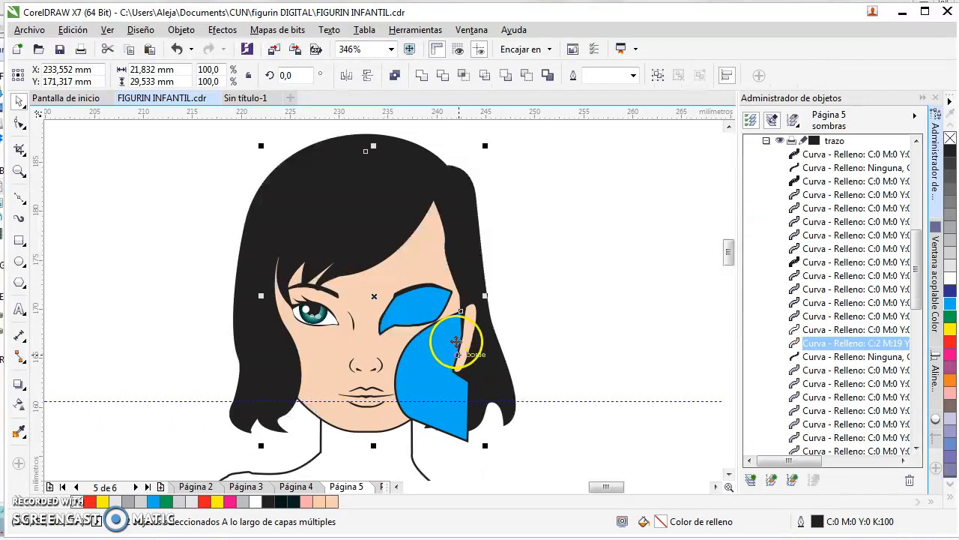
pyautogui.click(465, 76)
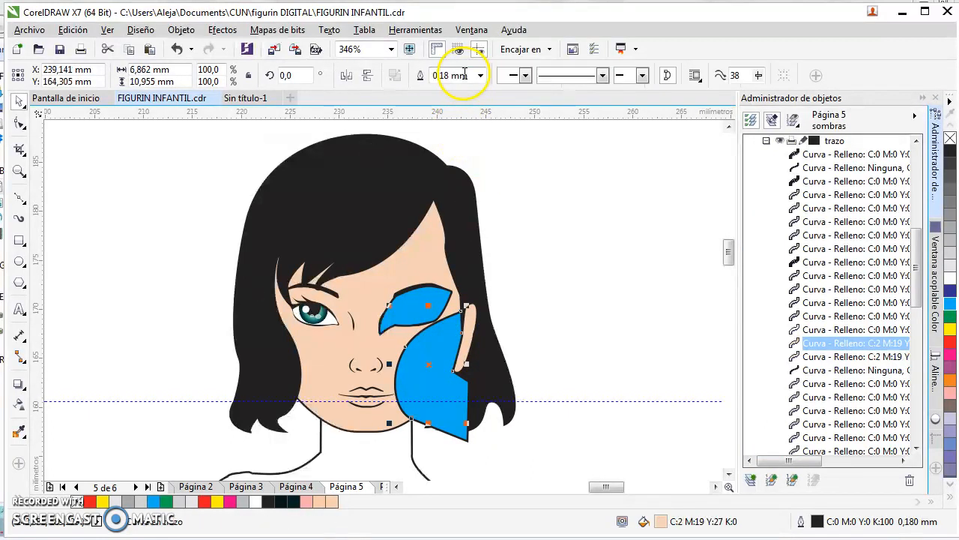
# Step: Fill the intersected cheek piece with 20% black and delete the original blue cheek shape
pyautogui.click(952, 253)
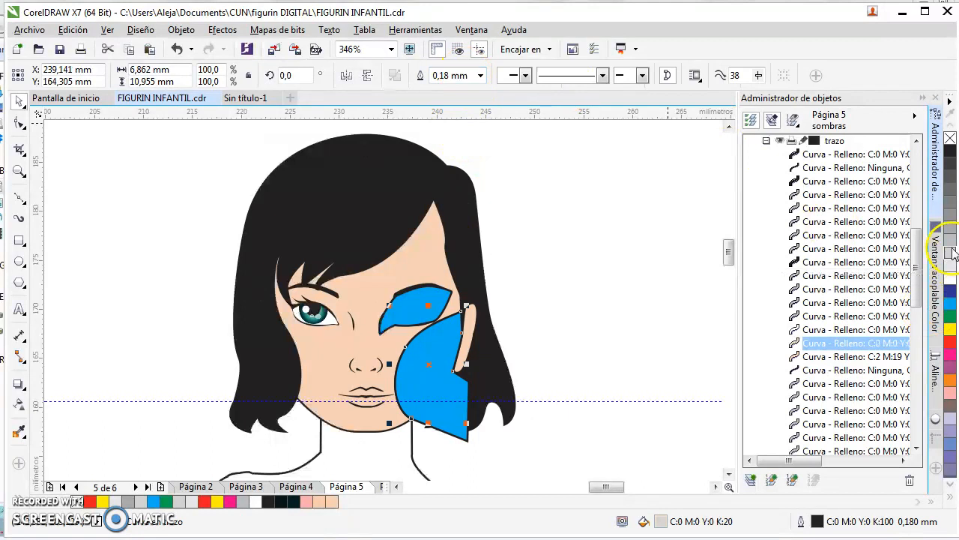
pyautogui.click(592, 292)
pyautogui.click(457, 385)
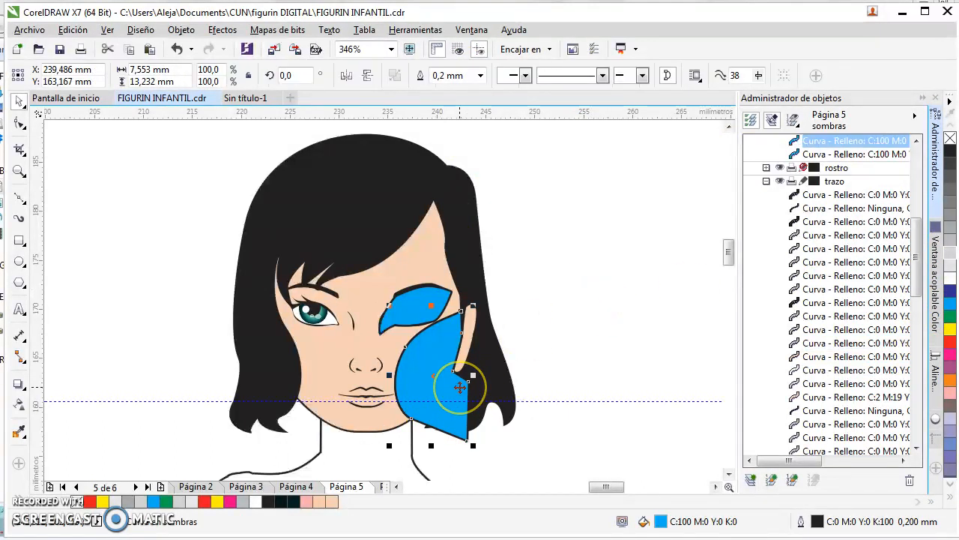
pyautogui.press('Delete')
# Step: Remove the outline from the grey cheek shadow
pyautogui.click(435, 358)
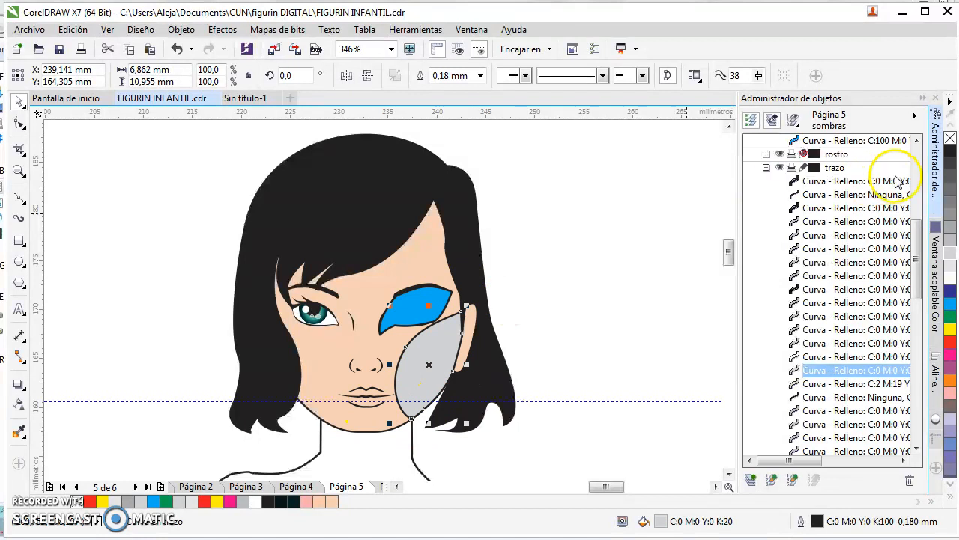
pyautogui.rightClick(950, 138)
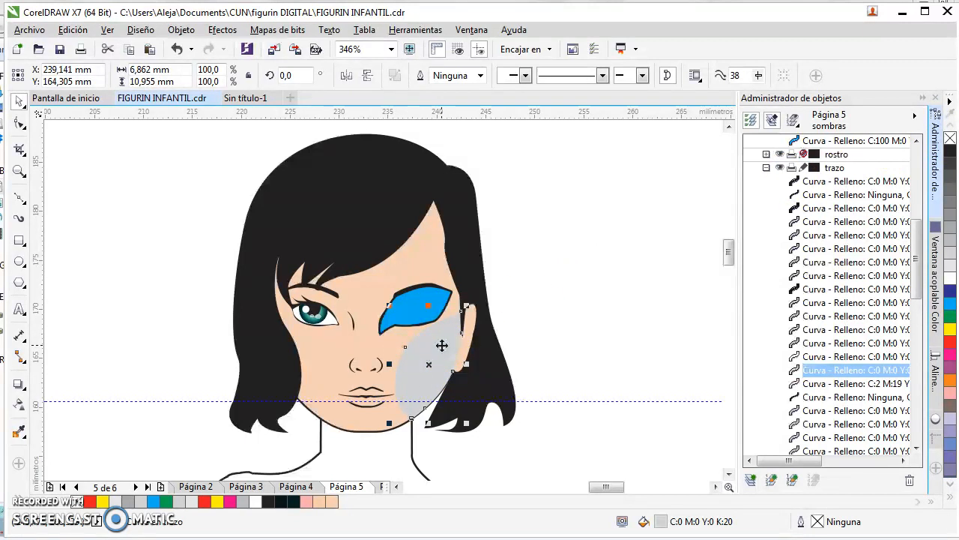
# Step: Add the artistic text "Relleno interactivo" in 24 pt Arial in the empty area beside the hair
pyautogui.click(19, 308)
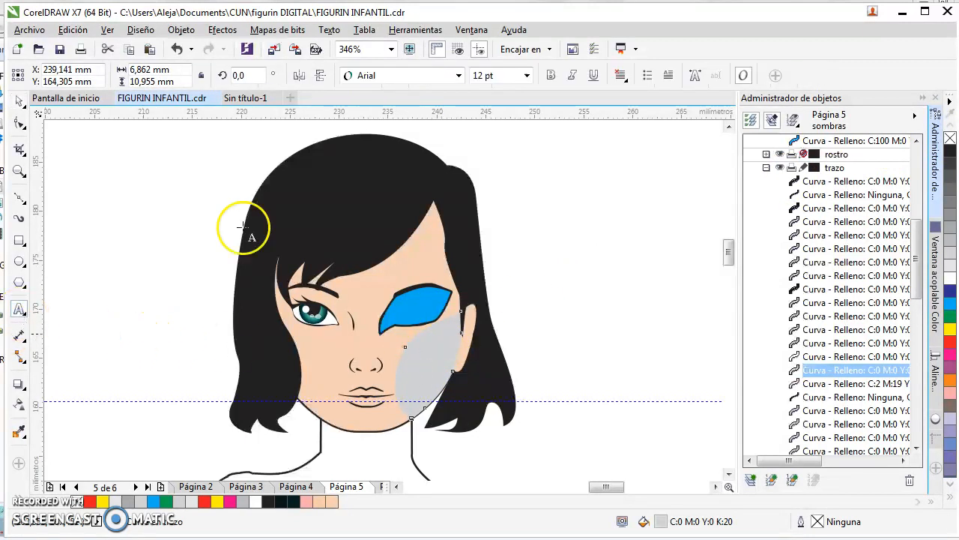
pyautogui.click(559, 218)
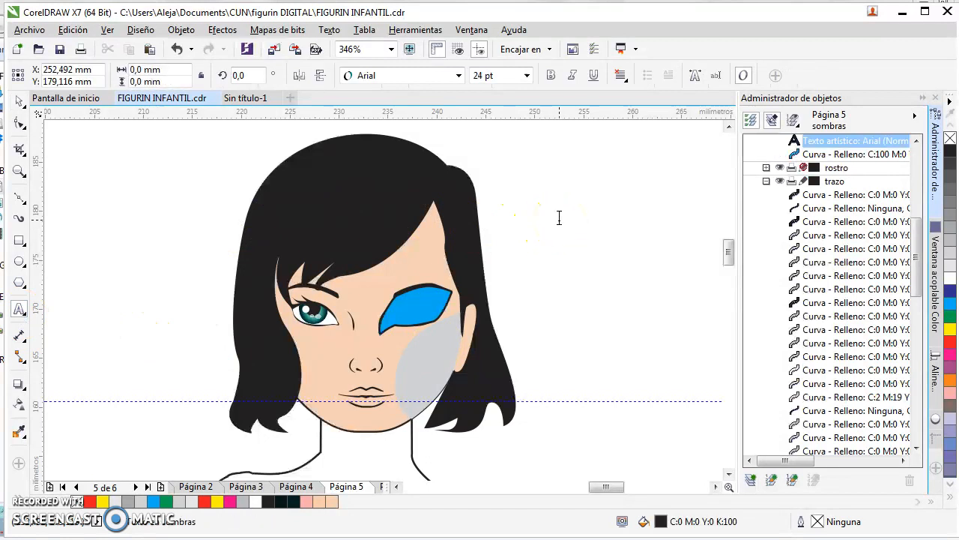
pyautogui.write('d')
pyautogui.press('BackSpace')
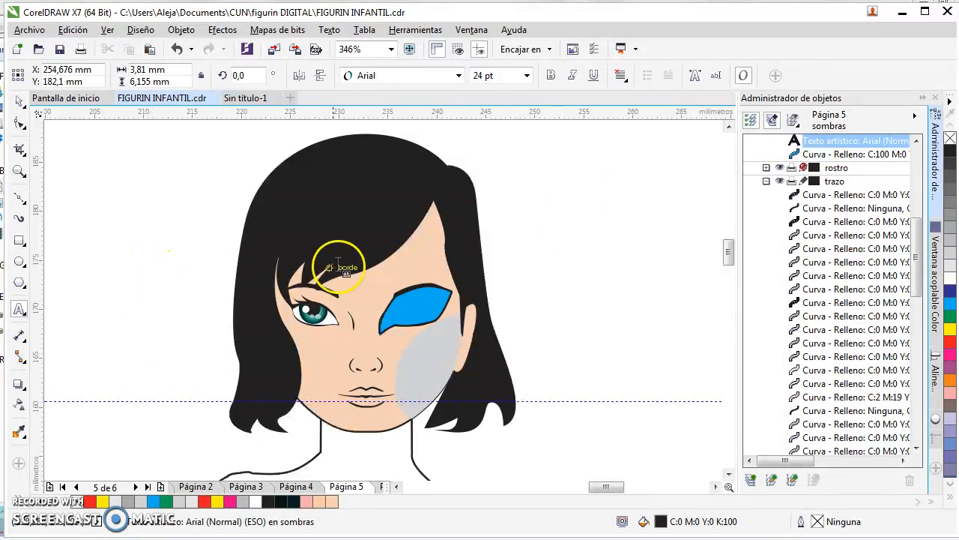
pyautogui.press('capslock')
pyautogui.write('Relle')
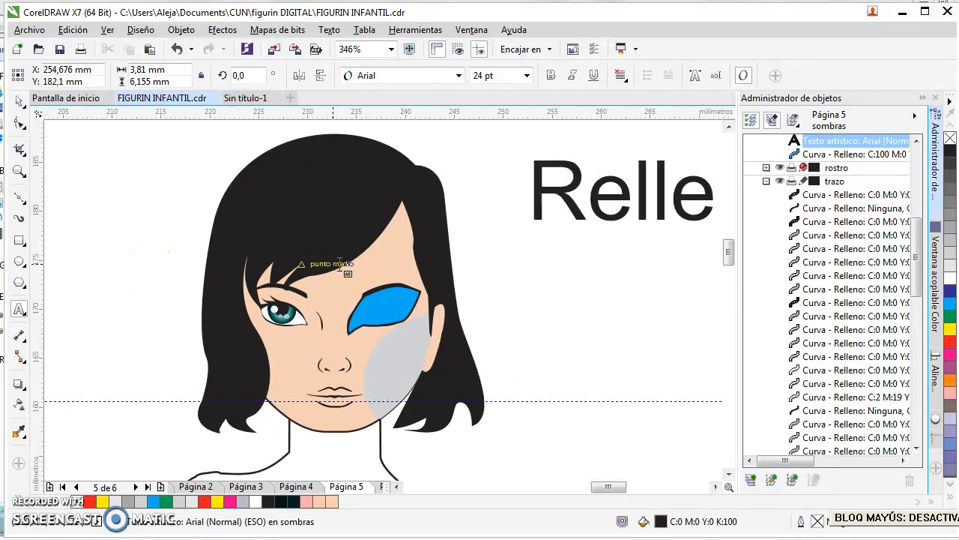
pyautogui.write('ni')
pyautogui.press('BackSpace')
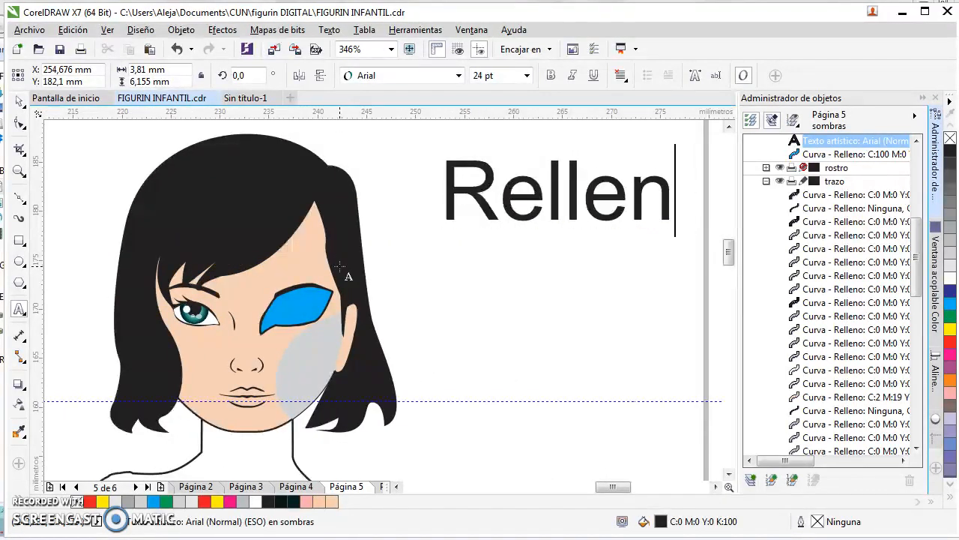
pyautogui.write('o interactivo')
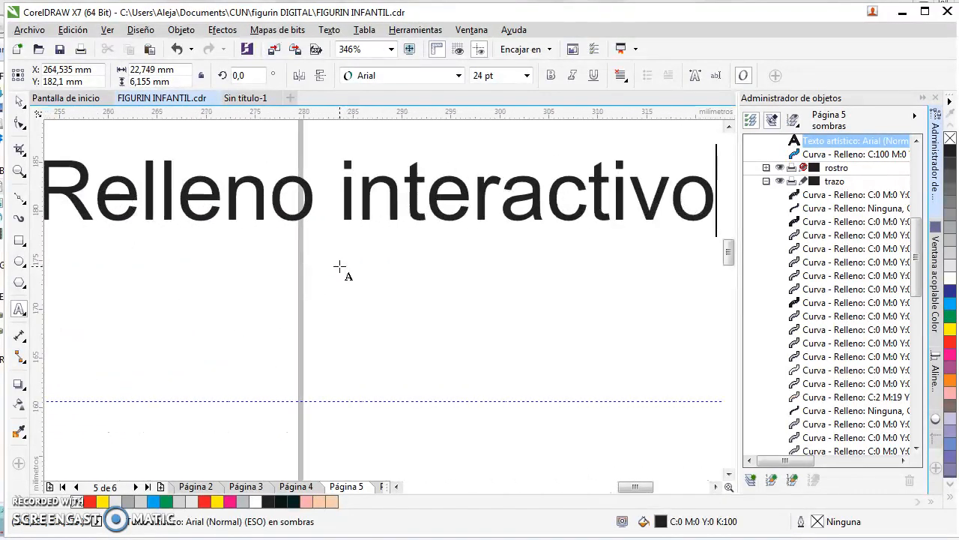
# Step: Scale the "Relleno interactivo" text down to about 16.6 mm wide beside the head
pyautogui.click(18, 100)
pyautogui.moveTo(719, 222); pyautogui.dragTo(208, 179)
pyautogui.click(397, 486)
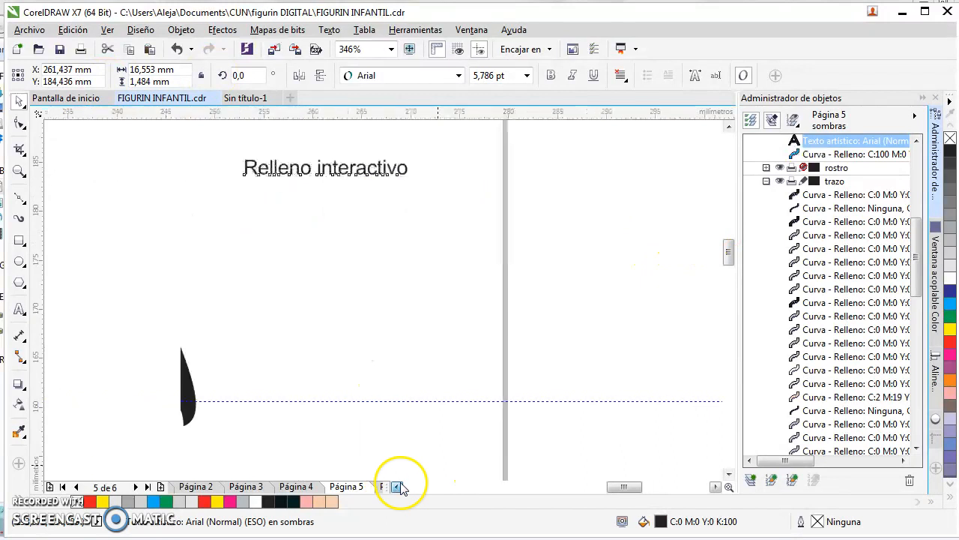
pyautogui.click(715, 486)
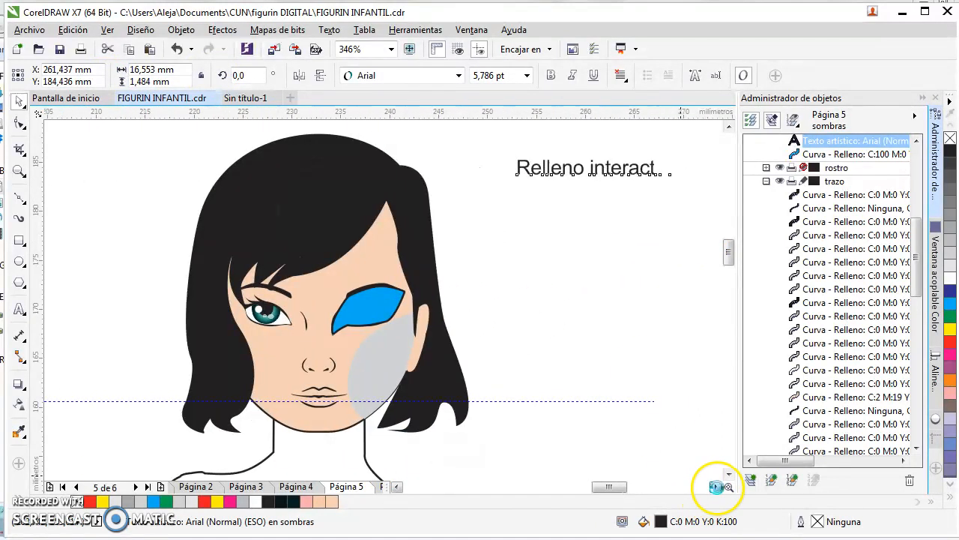
# Step: Add a second line with the letter "G" under "Relleno interactivo"
pyautogui.doubleClick(603, 168)
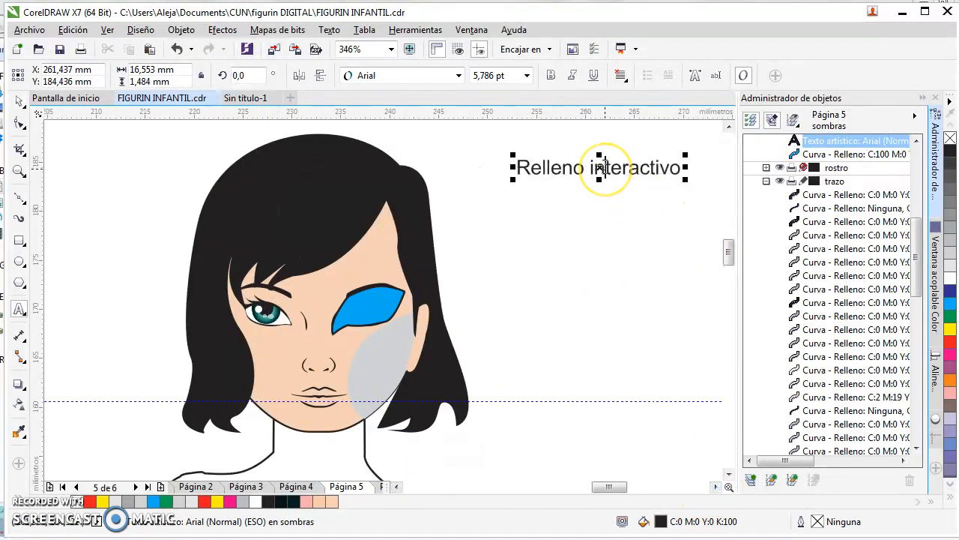
pyautogui.press('Return')
pyautogui.press('capslock')
pyautogui.write('G')
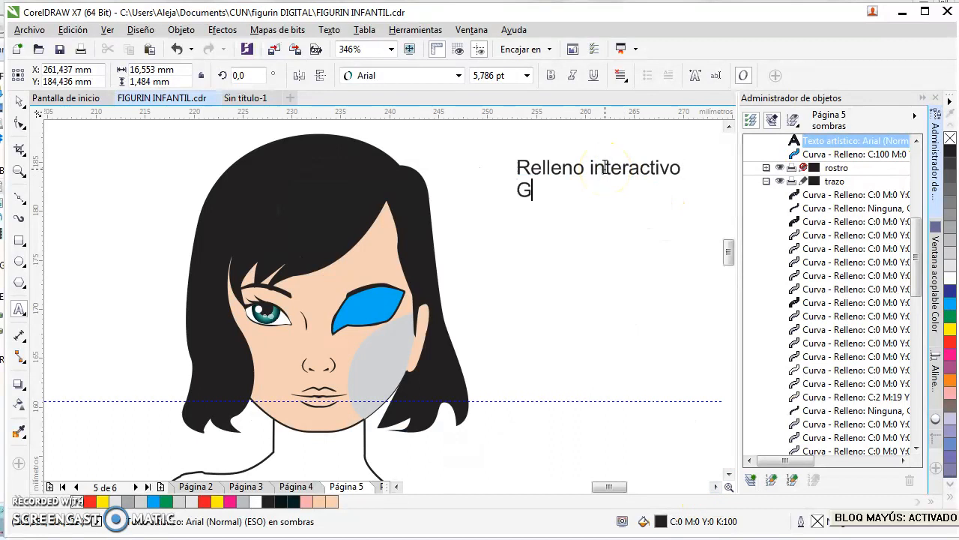
pyautogui.click(19, 102)
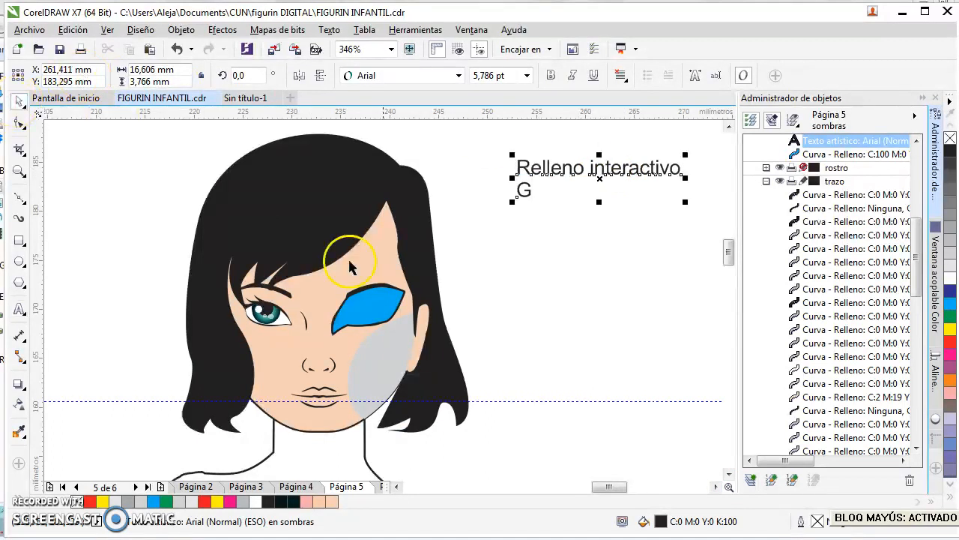
pyautogui.click(492, 343)
# Step: Apply a linear interactive gradient to the grey cheek shadow, running from its inner edge to the jaw edge near the ear
pyautogui.click(397, 340)
pyautogui.press('g')
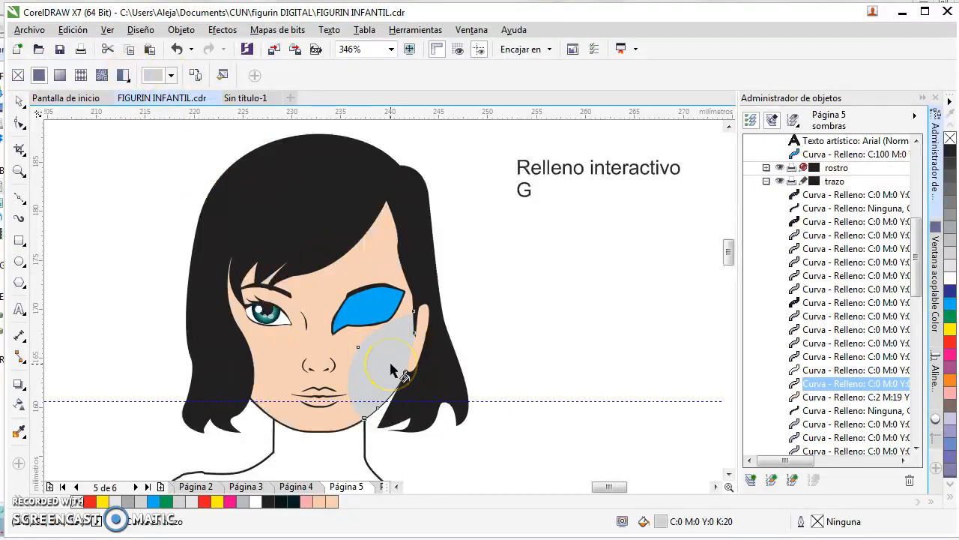
pyautogui.moveTo(359, 349); pyautogui.dragTo(405, 363)
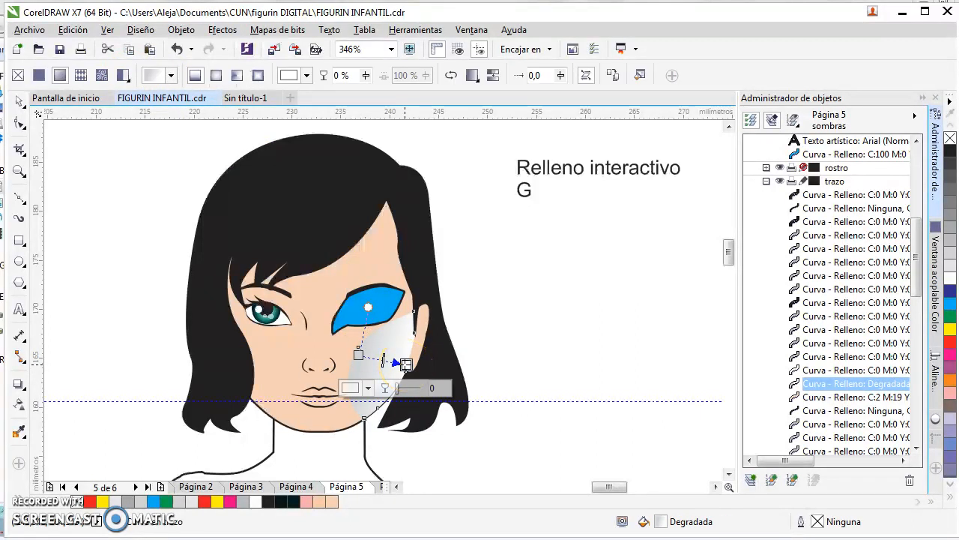
# Step: Set the cheek gradient's start colour to the skin tone sampled from the face, C2 M19 Y27 K0
pyautogui.press('z')
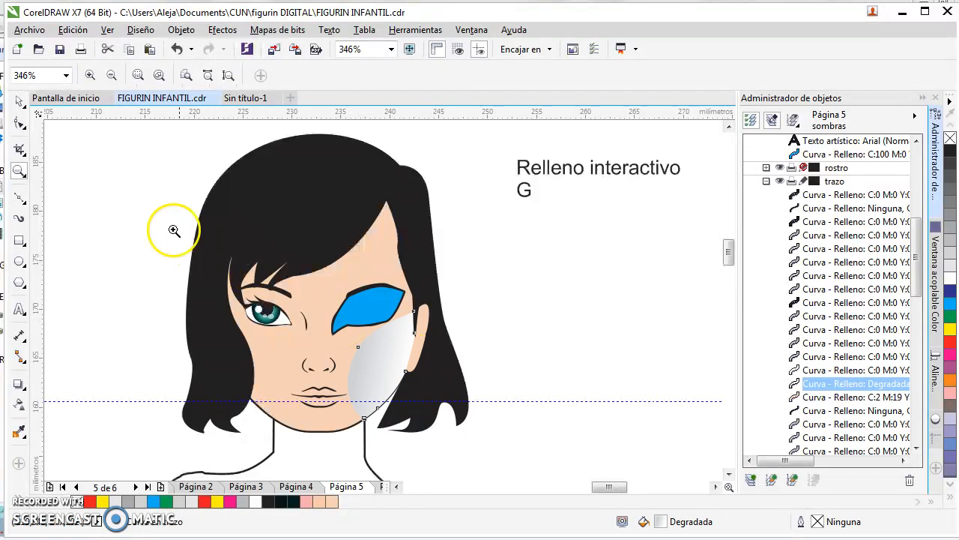
pyautogui.moveTo(167, 230); pyautogui.dragTo(471, 428)
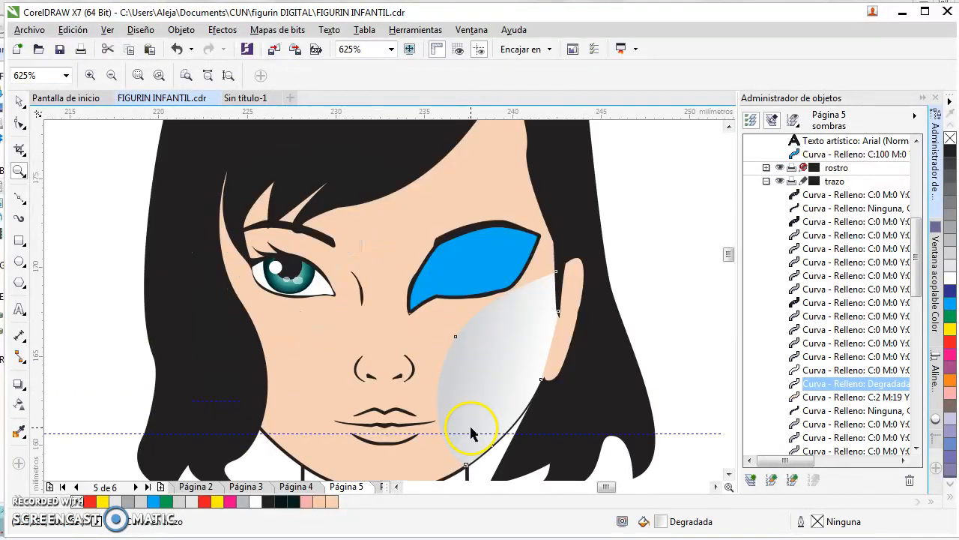
pyautogui.press('space')
pyautogui.click(934, 296)
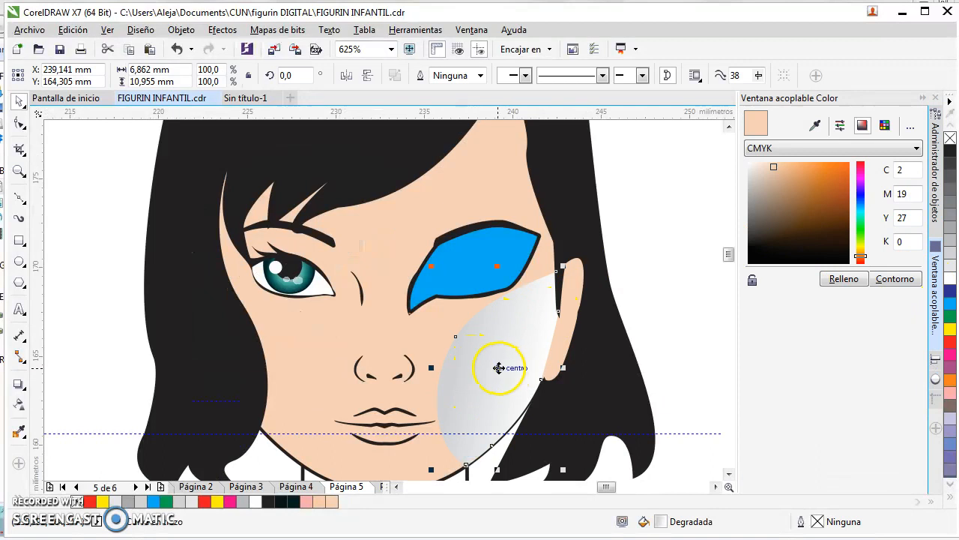
pyautogui.press('g')
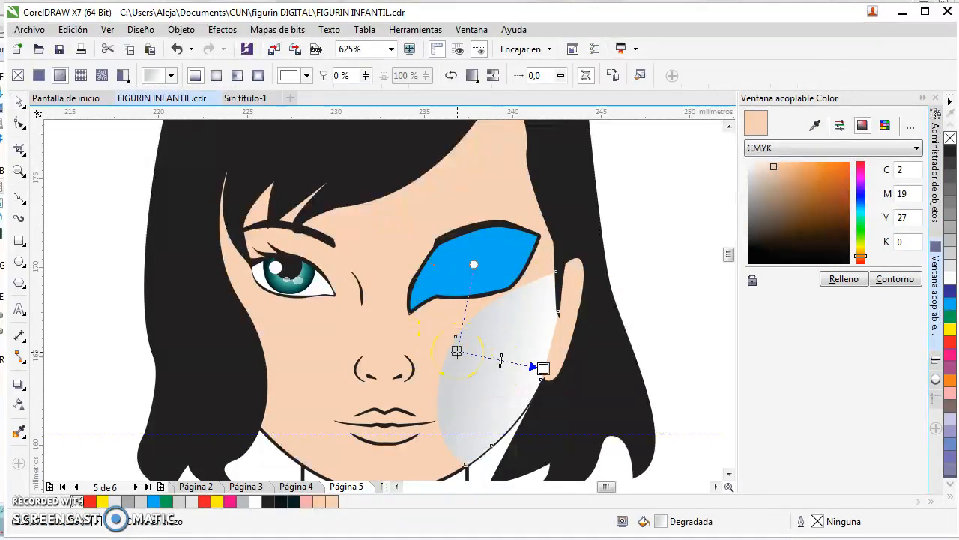
pyautogui.click(457, 350)
pyautogui.click(816, 125)
pyautogui.click(405, 224)
pyautogui.click(844, 279)
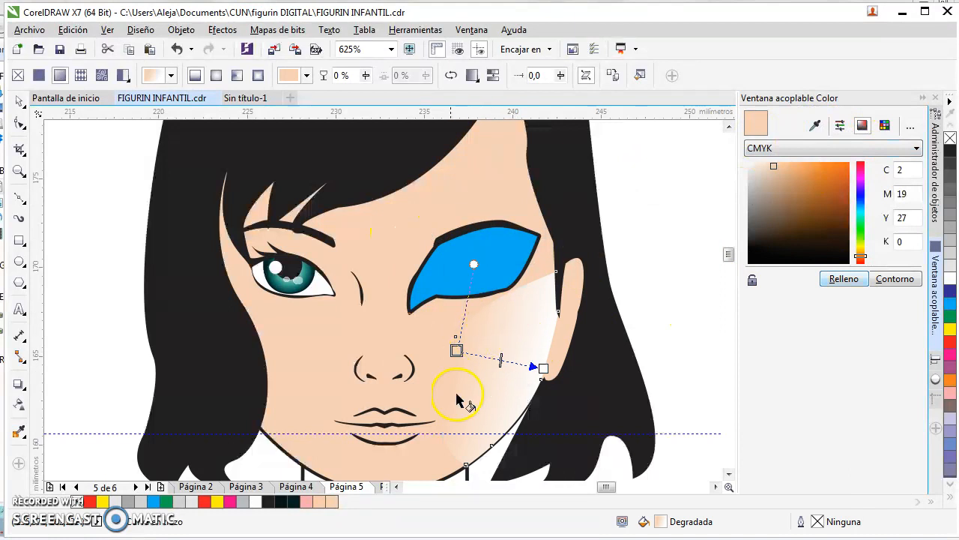
# Step: Set the cheek gradient's end colour to a slightly darker skin tone, C7 M25 Y37 K0
pyautogui.click(544, 367)
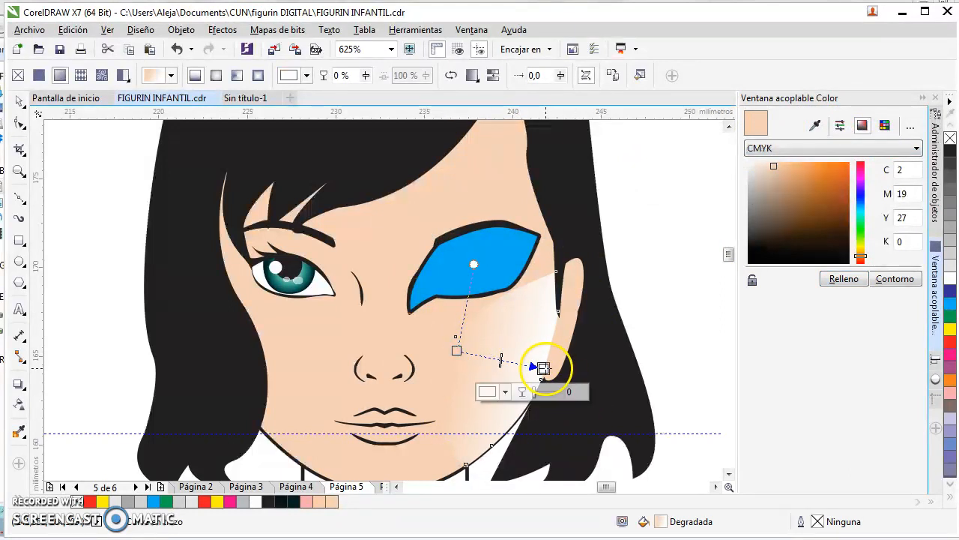
pyautogui.click(780, 170)
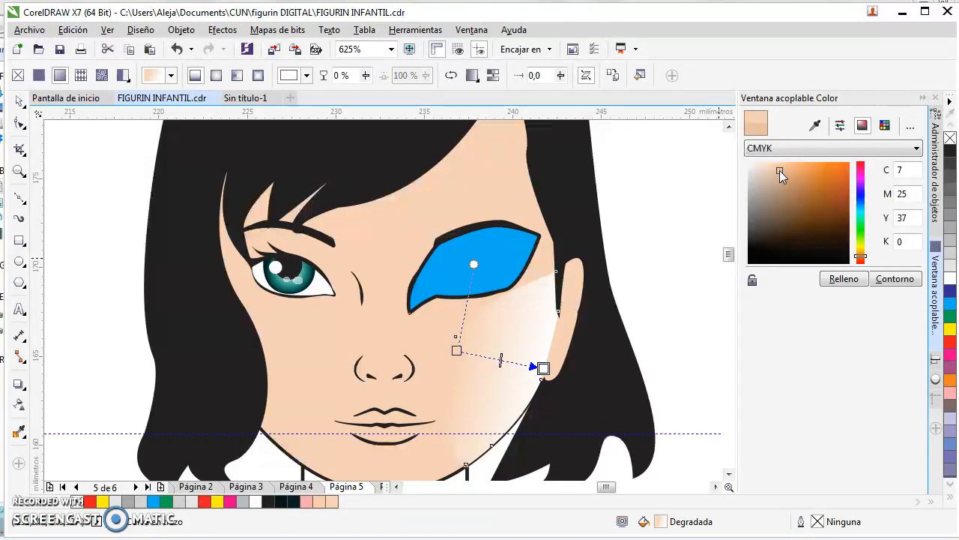
pyautogui.click(844, 279)
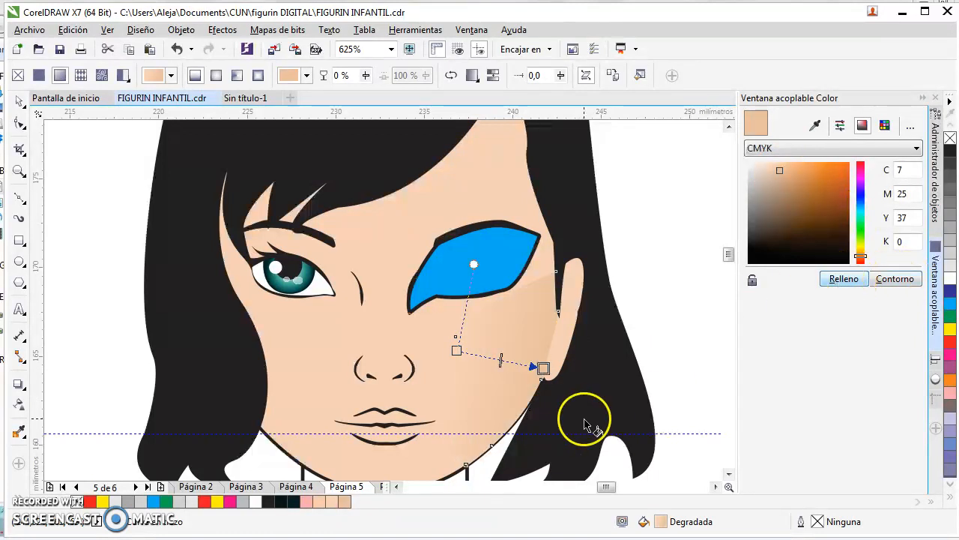
# Step: Shorten the cheek gradient towards the jaw edge and set its end colour to C15 M34 Y48 K0
pyautogui.moveTo(456, 350); pyautogui.dragTo(528, 386)
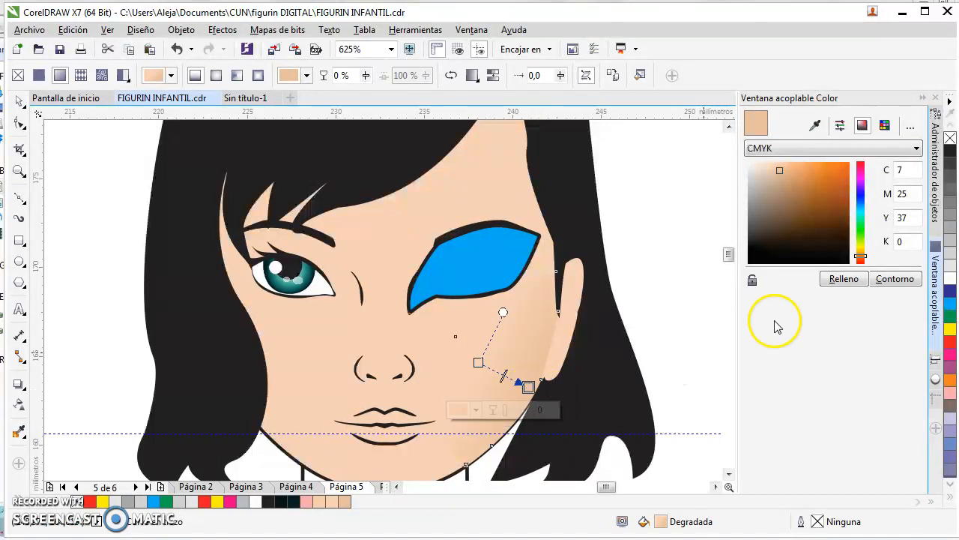
pyautogui.click(785, 176)
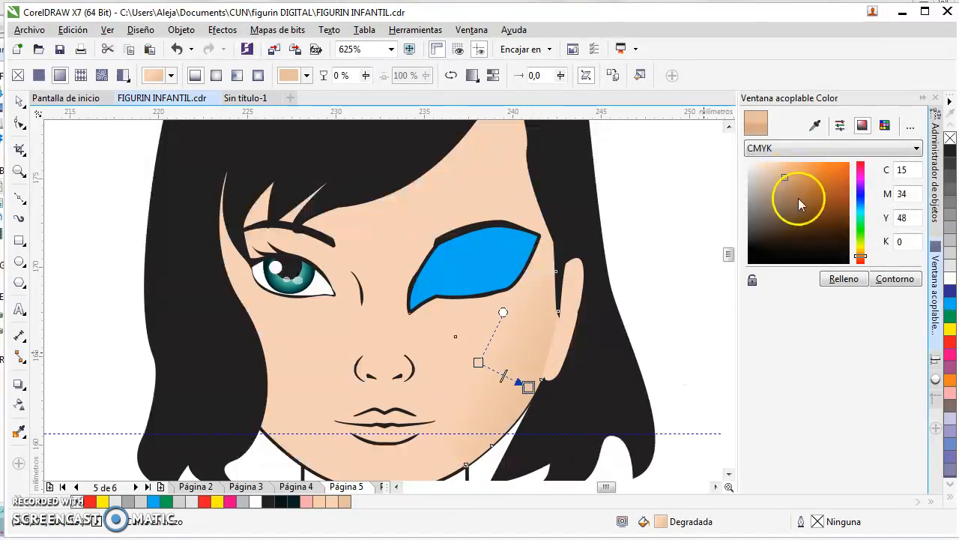
pyautogui.click(843, 279)
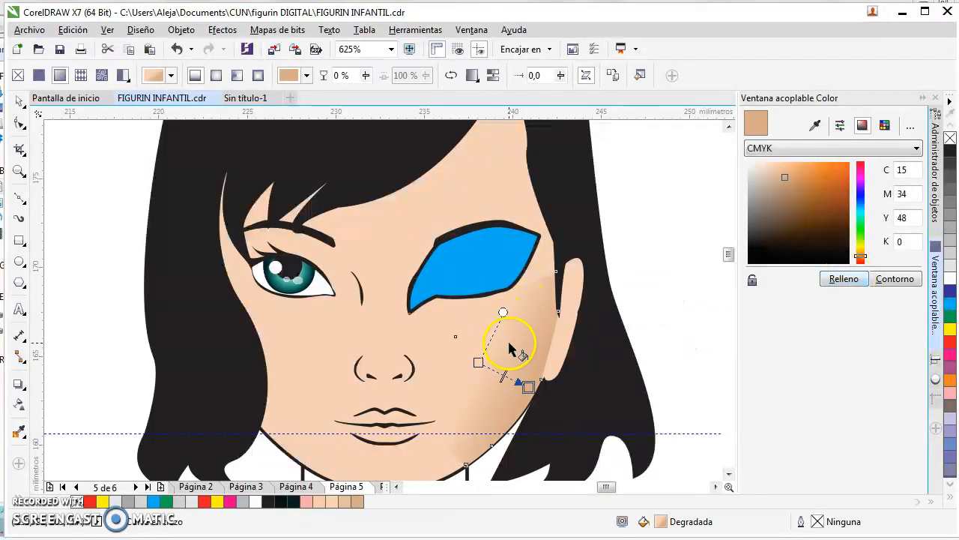
# Step: Fine-tune the skew of the cheek shadow's linear gradient and deselect the shape
pyautogui.moveTo(504, 314)
pyautogui.mouseDown()
pyautogui.moveTo(515, 322)
pyautogui.moveTo(507, 313)
pyautogui.mouseUp()
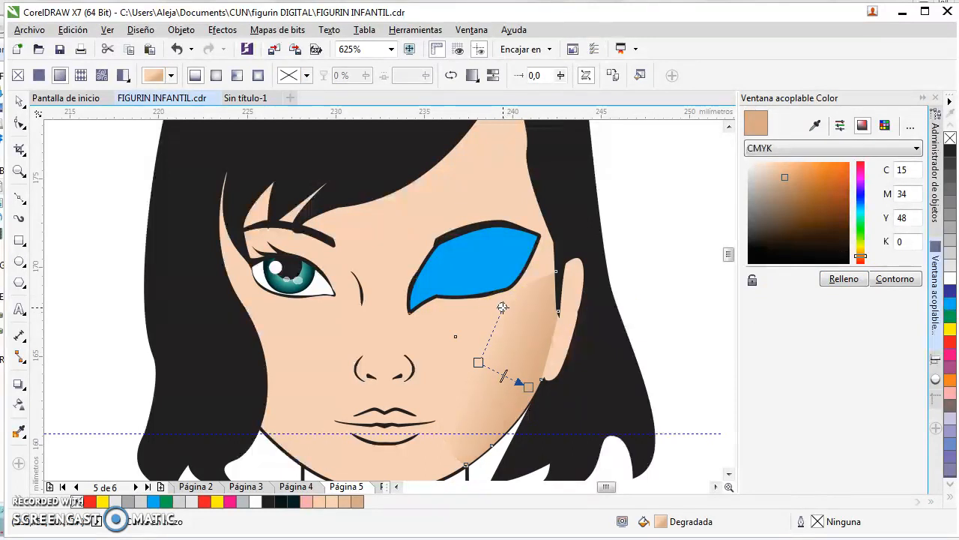
pyautogui.click(680, 345)
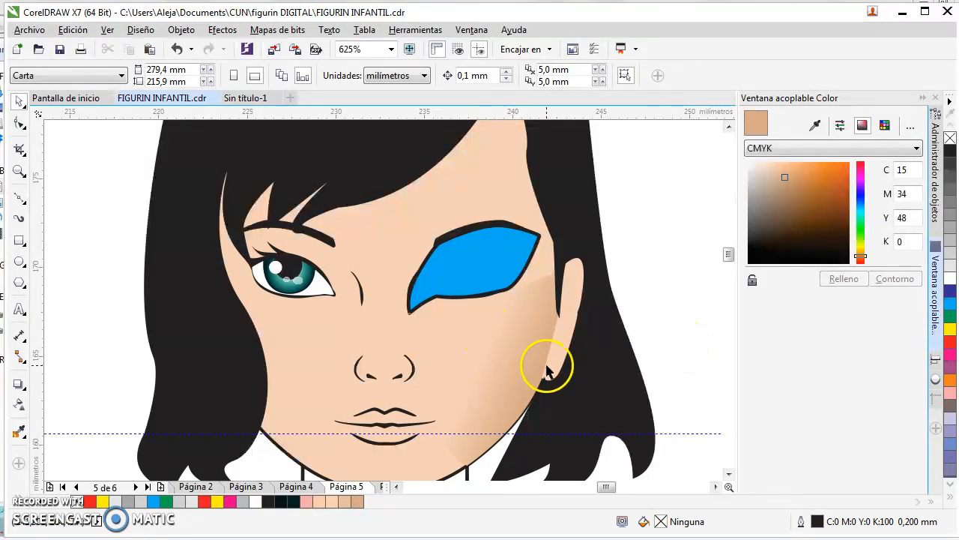
# Step: Change the cheek shadow's gradient to an elliptical one and stretch it diagonally along the cheek
pyautogui.click(541, 307)
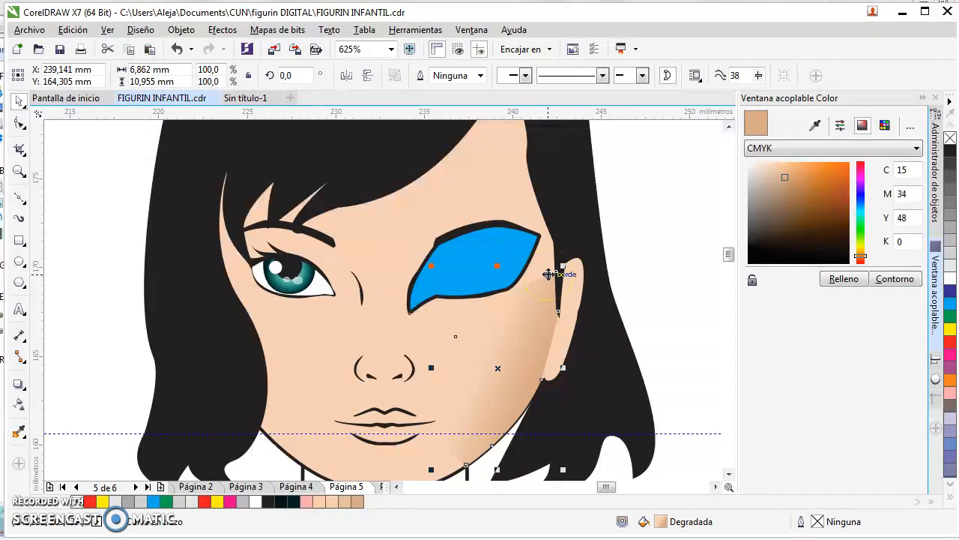
pyautogui.click(508, 335)
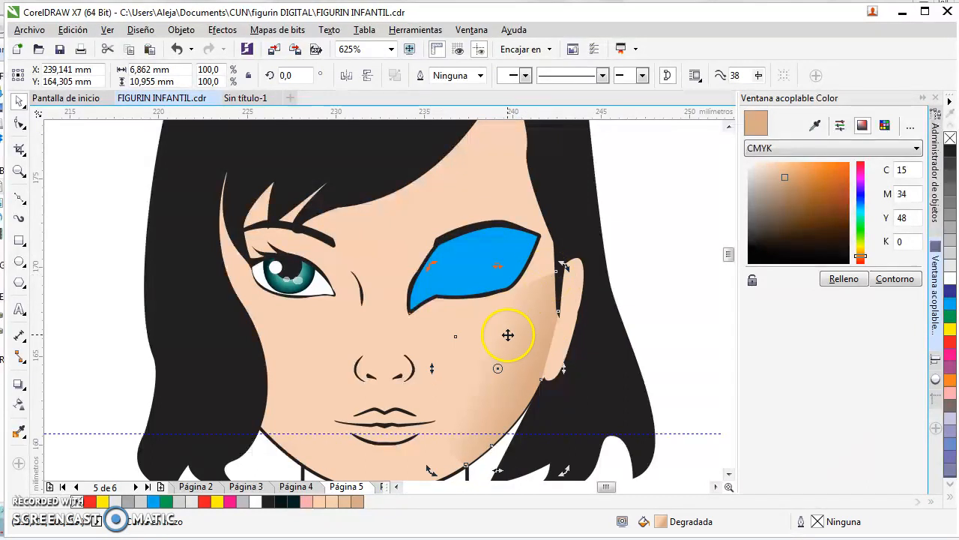
pyautogui.press('g')
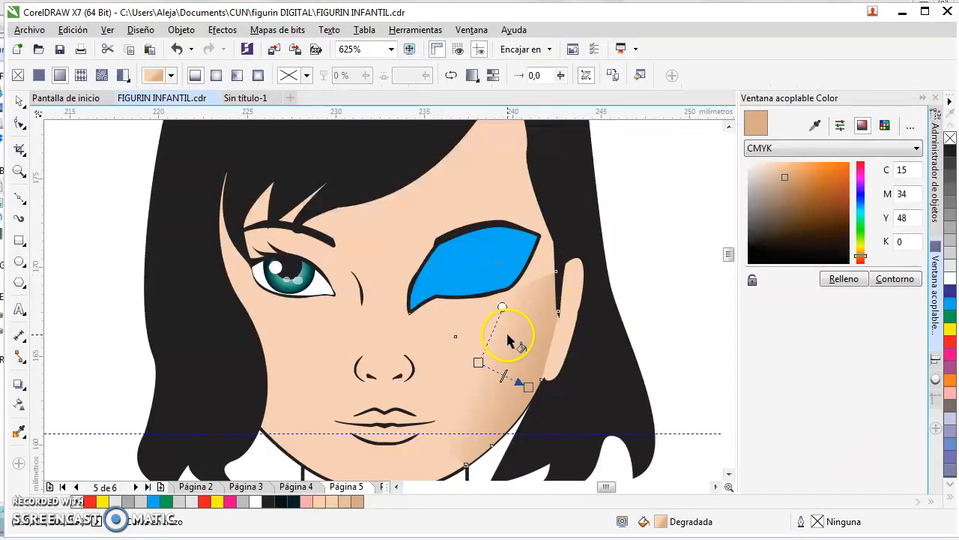
pyautogui.click(216, 75)
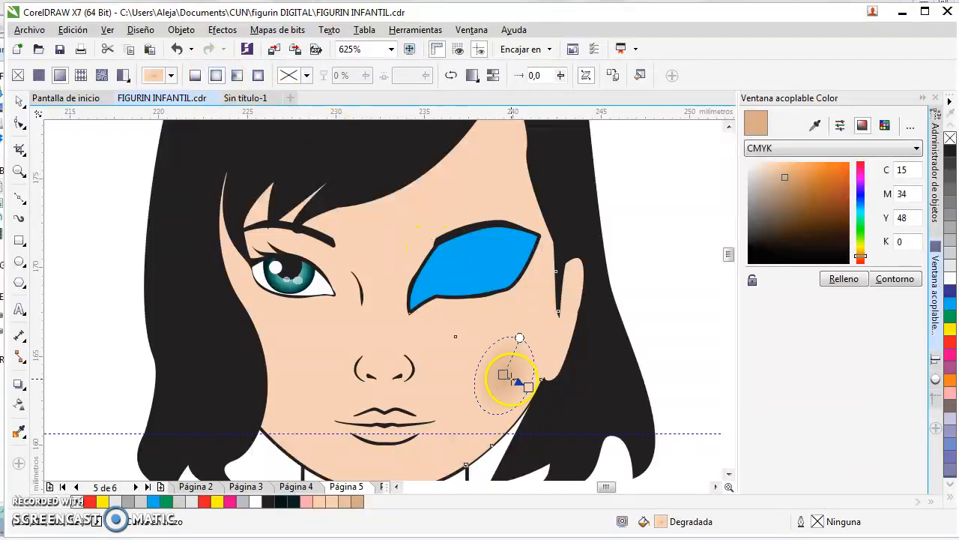
pyautogui.click(503, 373)
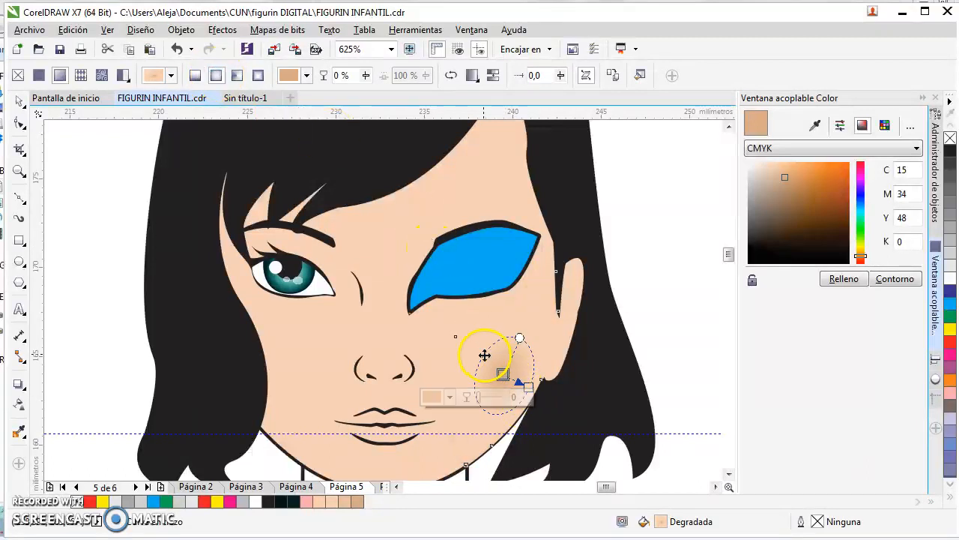
pyautogui.moveTo(520, 337); pyautogui.dragTo(530, 317)
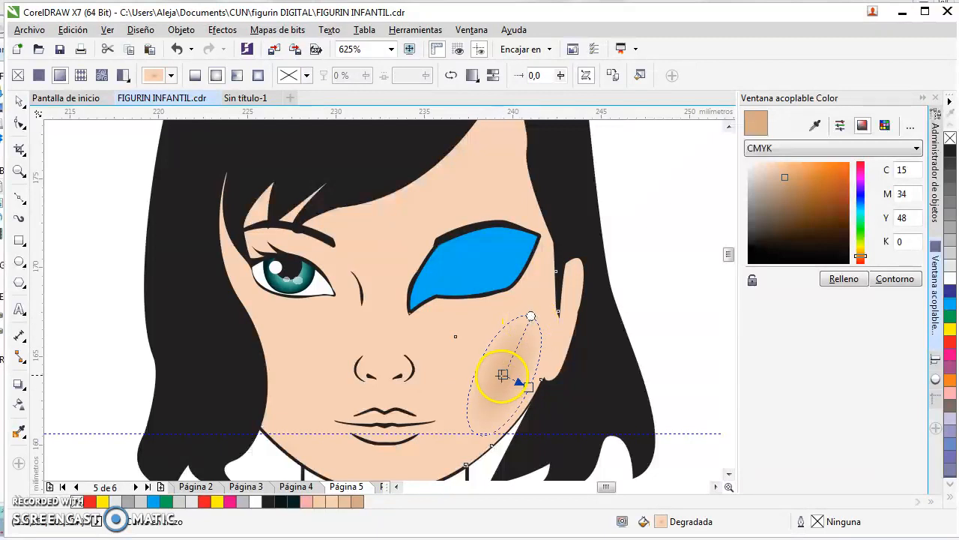
# Step: Set the centre colour of the elliptical cheek gradient to a blush pink, C0 M57 Y26 K0
pyautogui.click(502, 374)
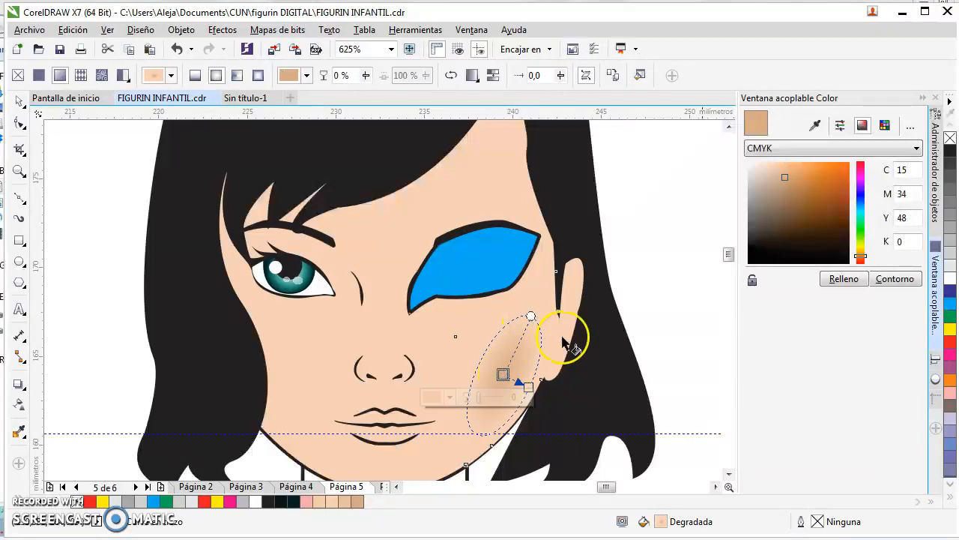
pyautogui.click(861, 166)
pyautogui.click(790, 168)
pyautogui.click(843, 281)
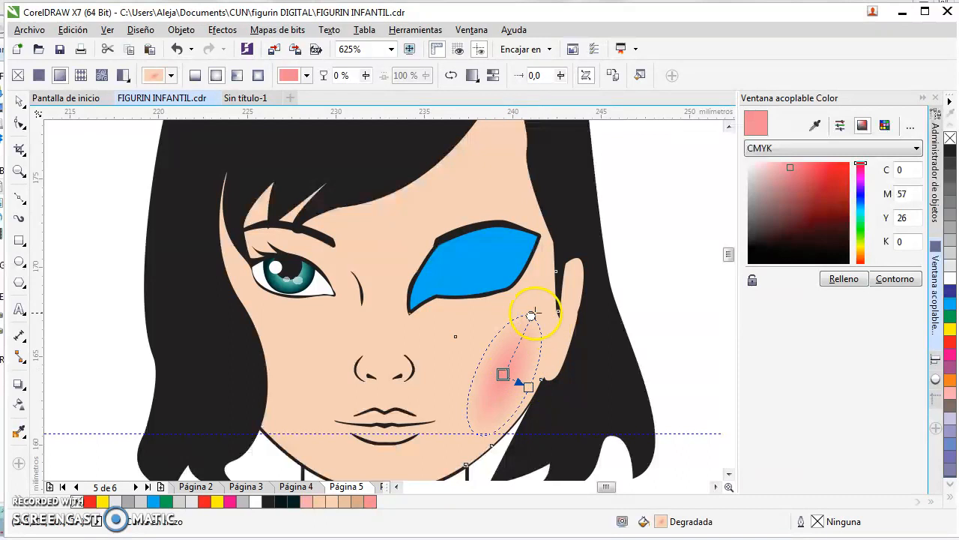
# Step: Shift the pink blush gradient inward on the cheek and reshape it into a soft, nearly round spot
pyautogui.moveTo(484, 349); pyautogui.dragTo(472, 344)
pyautogui.moveTo(518, 309); pyautogui.dragTo(516, 323)
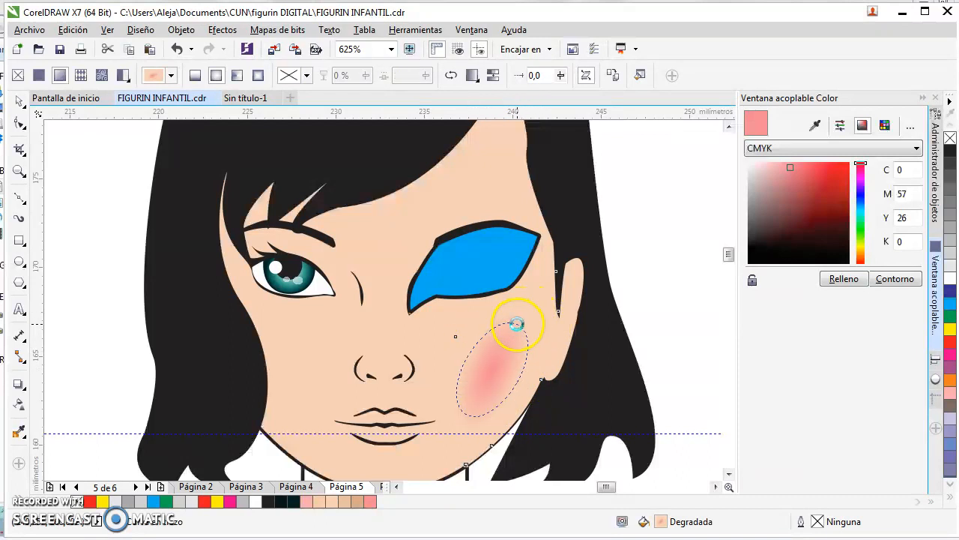
pyautogui.moveTo(517, 381); pyautogui.dragTo(531, 389)
pyautogui.click(683, 335)
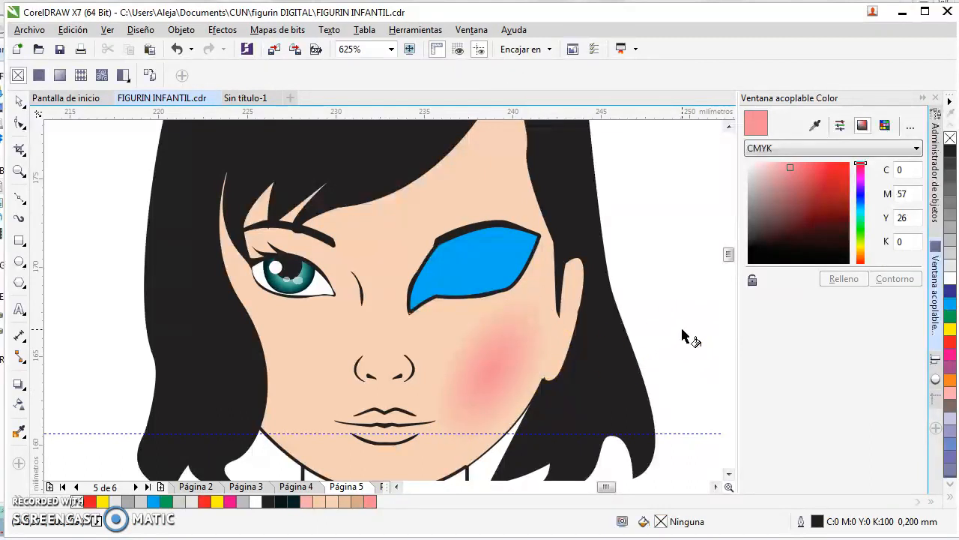
pyautogui.click(514, 370)
pyautogui.moveTo(532, 297); pyautogui.dragTo(520, 325)
pyautogui.click(671, 294)
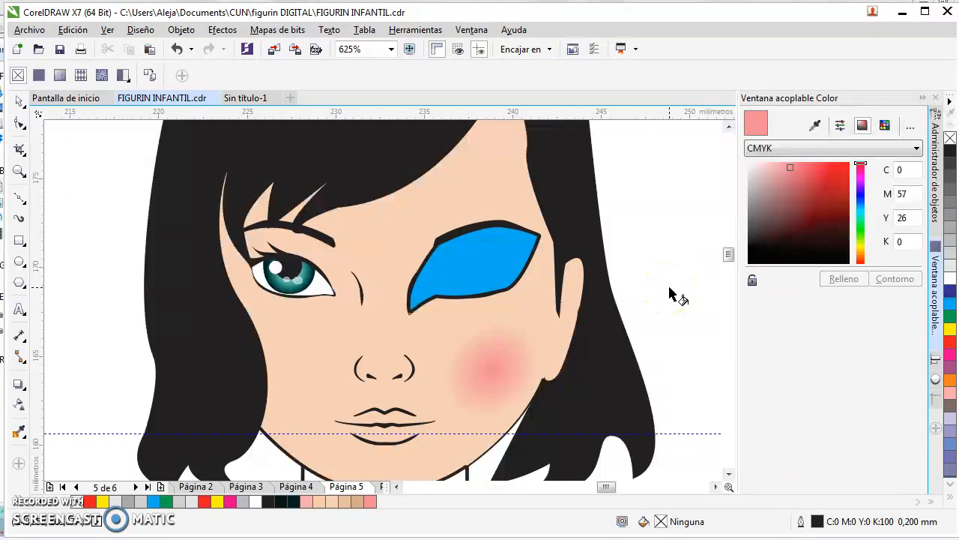
# Step: Remove the blue eye shadow shape's outline and place it behind the eye but over the face, accepting the move to another layer
pyautogui.press('space')
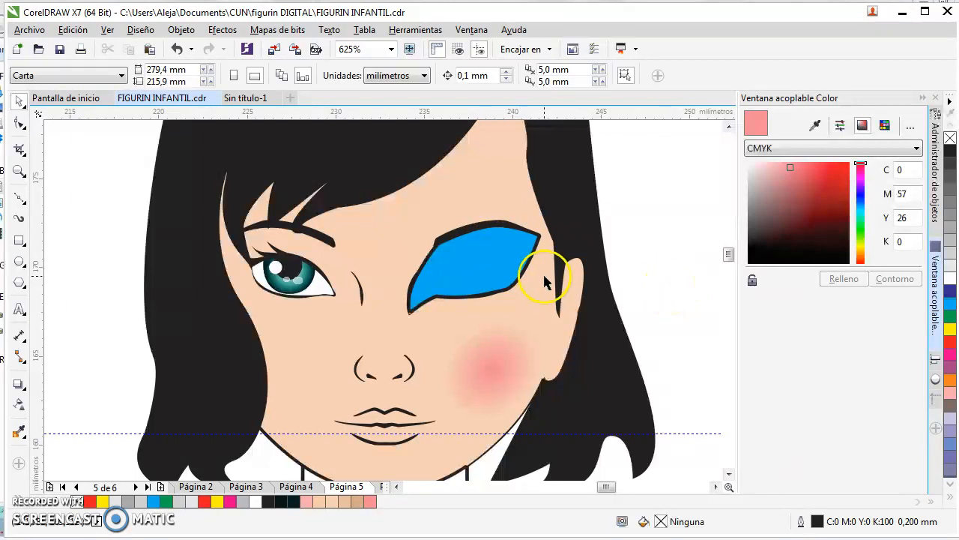
pyautogui.click(522, 260)
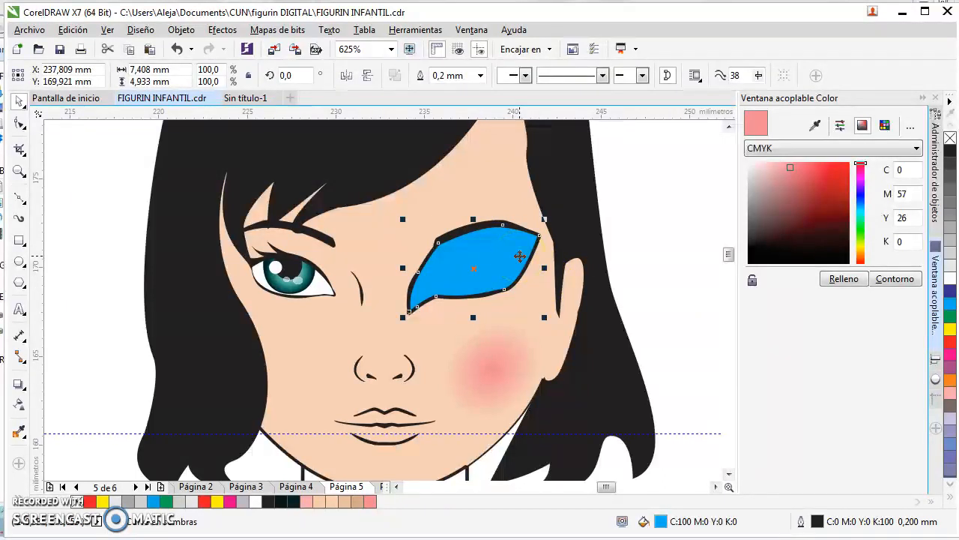
pyautogui.rightClick(950, 140)
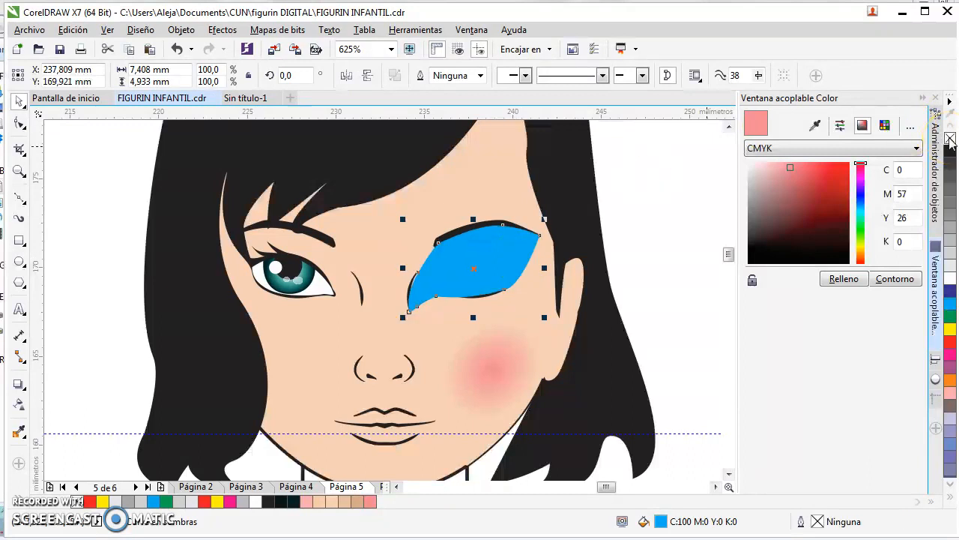
pyautogui.click(944, 248)
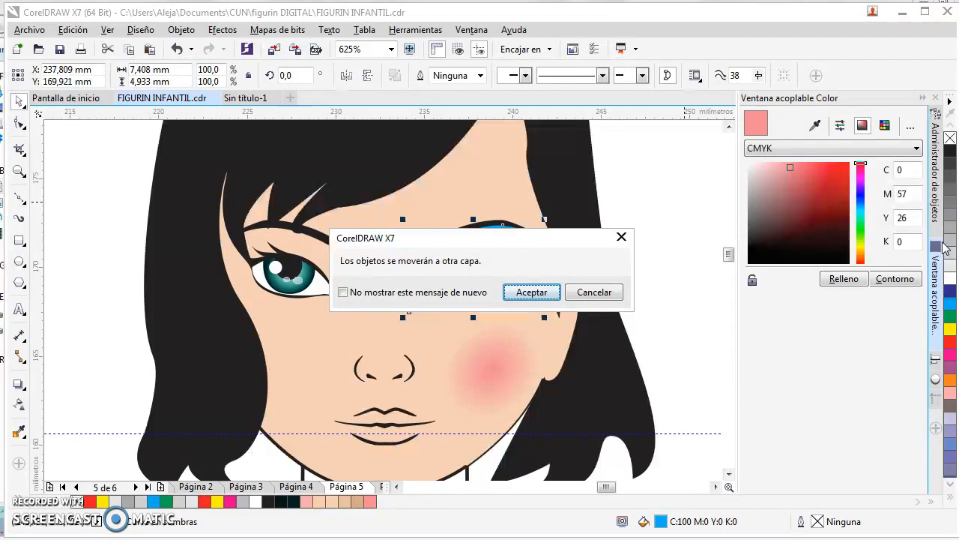
pyautogui.click(531, 293)
pyautogui.click(491, 359)
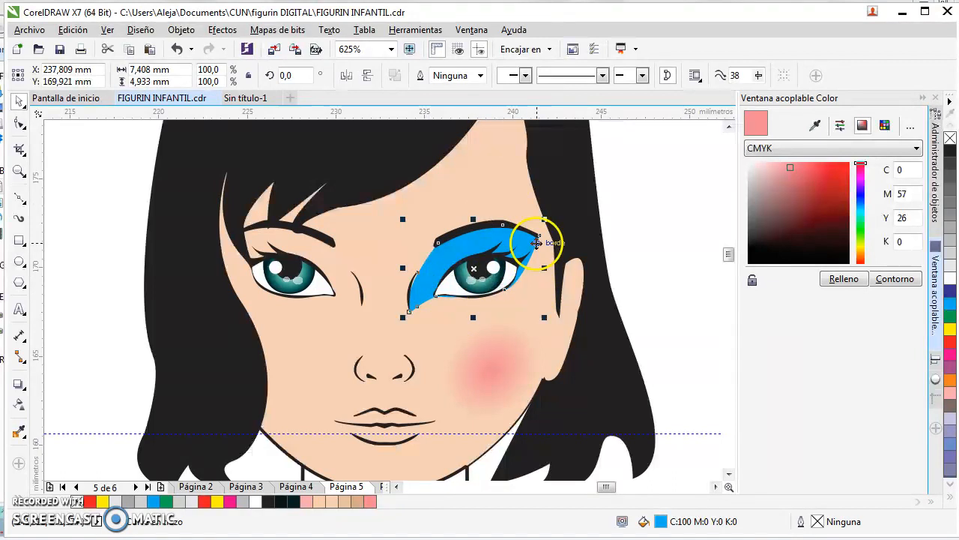
# Step: Apply a linear interactive gradient to the blue eye shadow shape, running from the inner corner by the nose to the outer end
pyautogui.press('g')
pyautogui.click(492, 292)
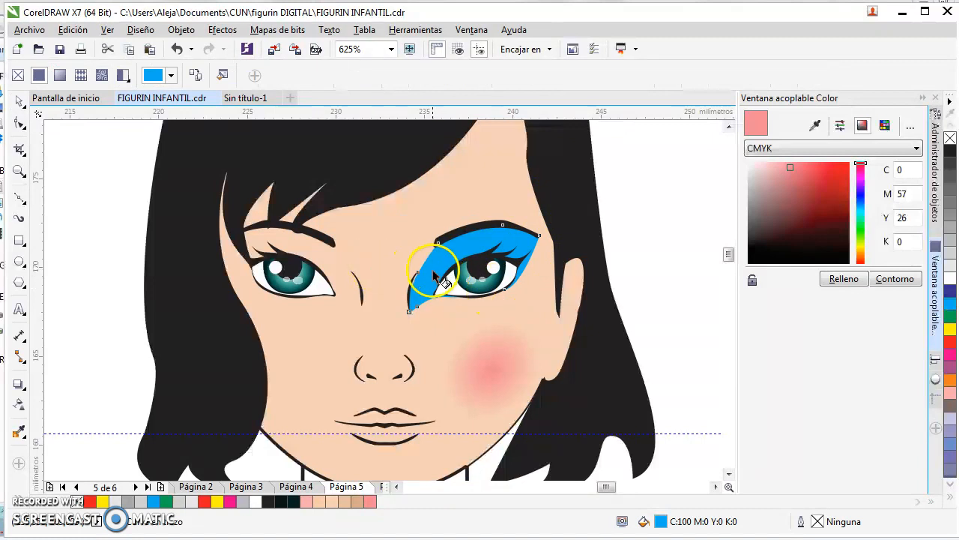
pyautogui.moveTo(428, 269); pyautogui.dragTo(531, 248)
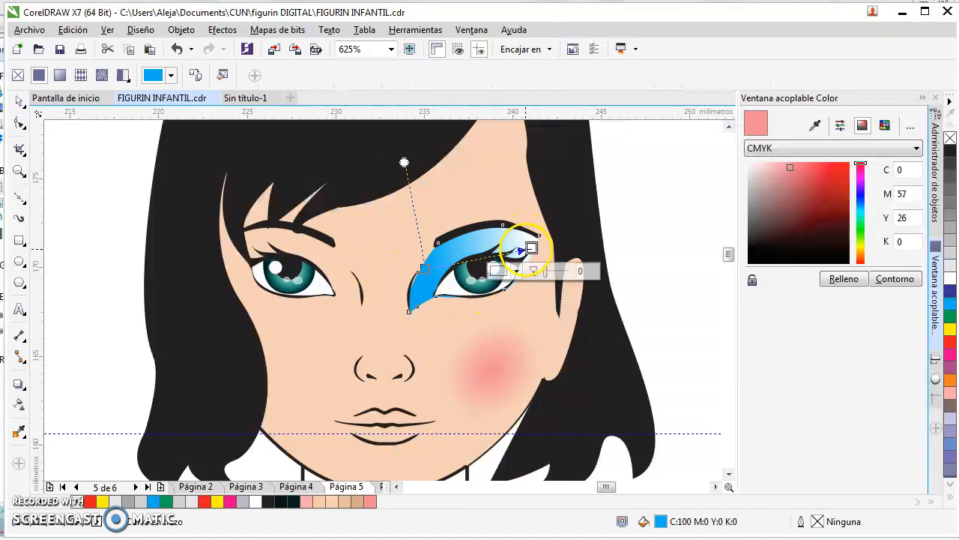
# Step: Set the eye shadow gradient's end colour to the skin tone sampled from the forehead, C2 M19 Y27 K0
pyautogui.click(424, 269)
pyautogui.click(816, 124)
pyautogui.click(466, 183)
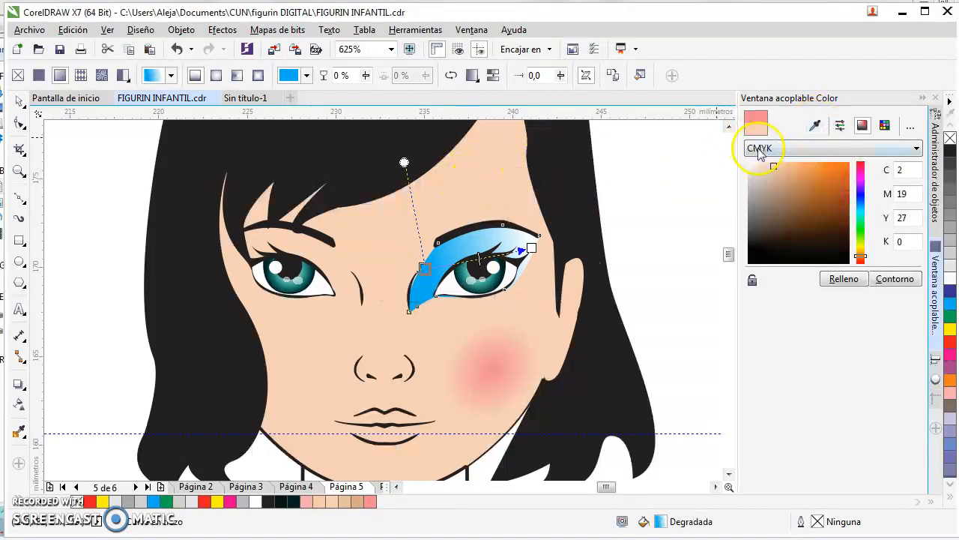
pyautogui.click(531, 247)
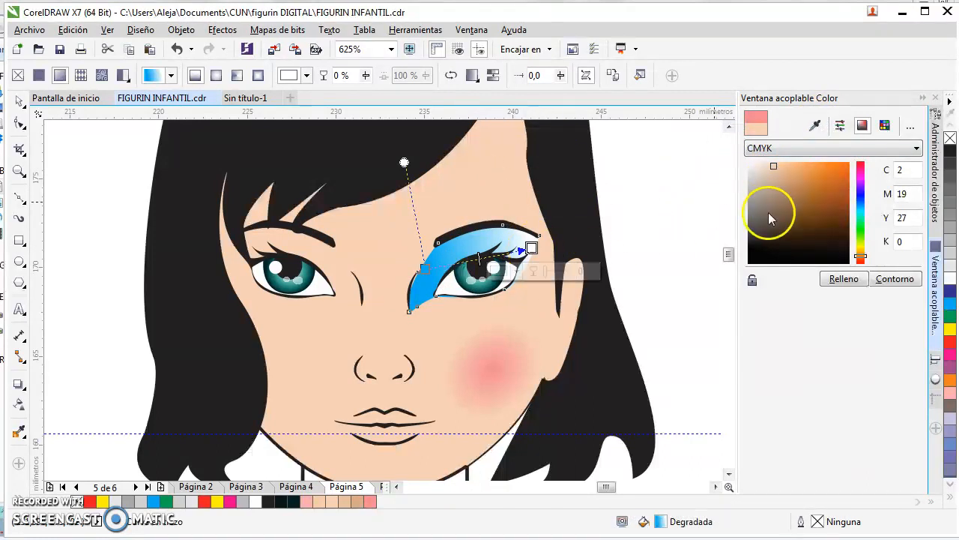
pyautogui.click(858, 281)
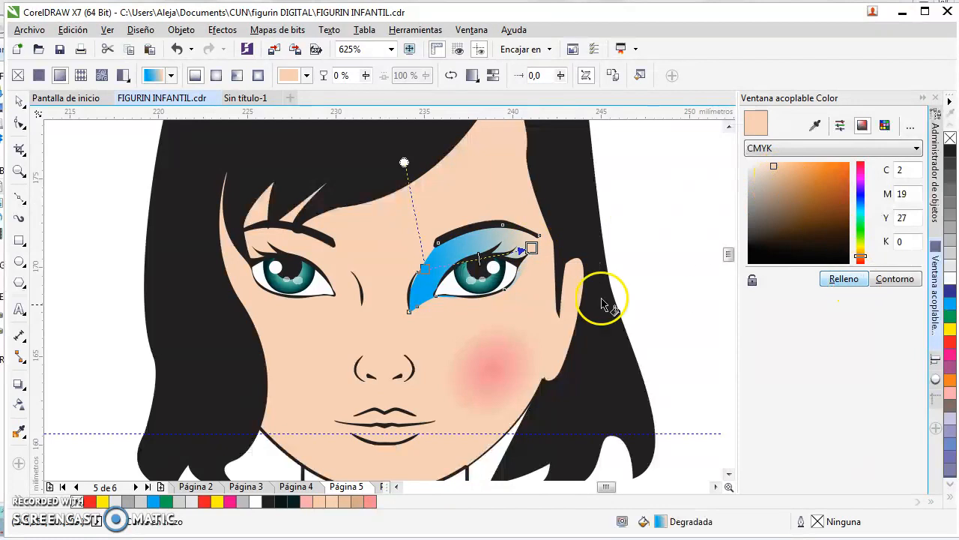
# Step: Set the eye shadow gradient's start colour to a darker skin tone, C14 M35 Y51 K0, and deselect the shape
pyautogui.click(424, 267)
pyautogui.click(788, 176)
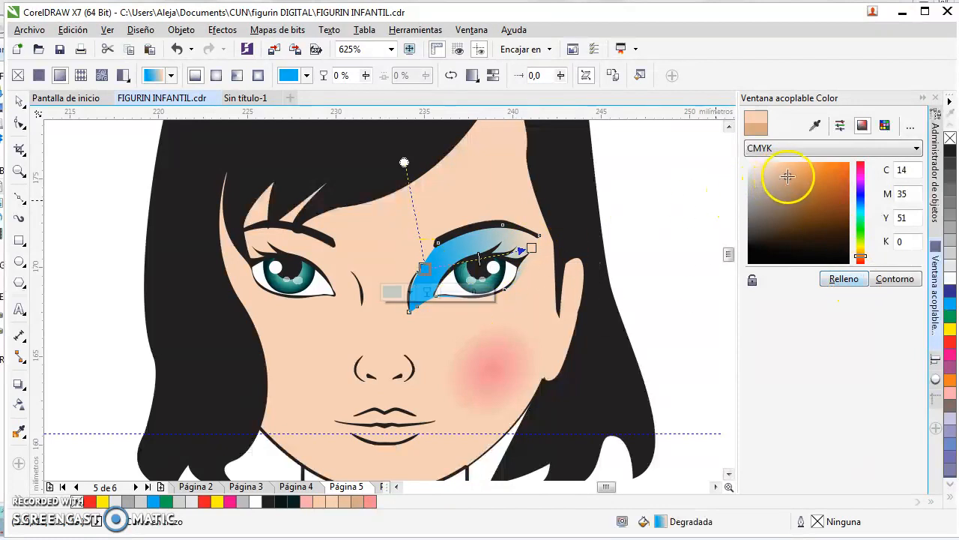
pyautogui.click(846, 278)
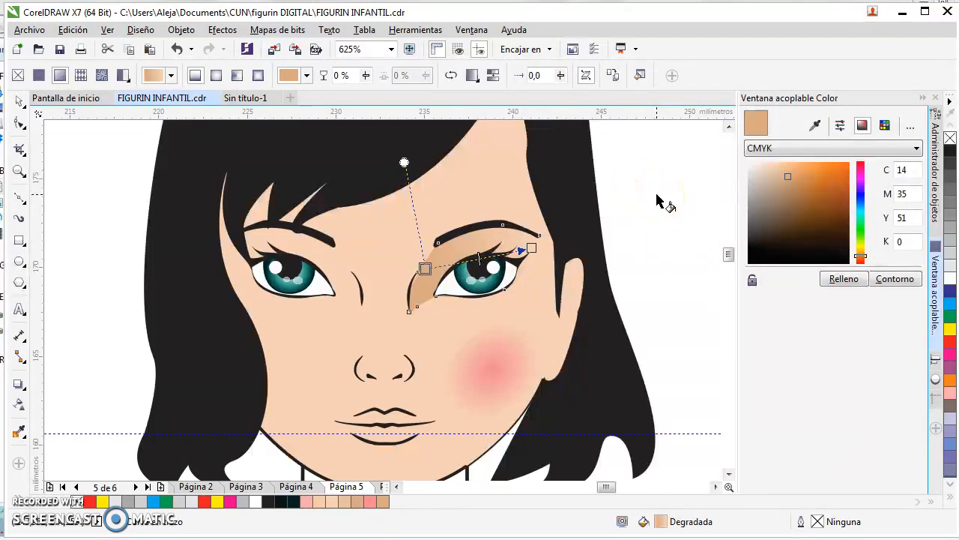
pyautogui.click(19, 100)
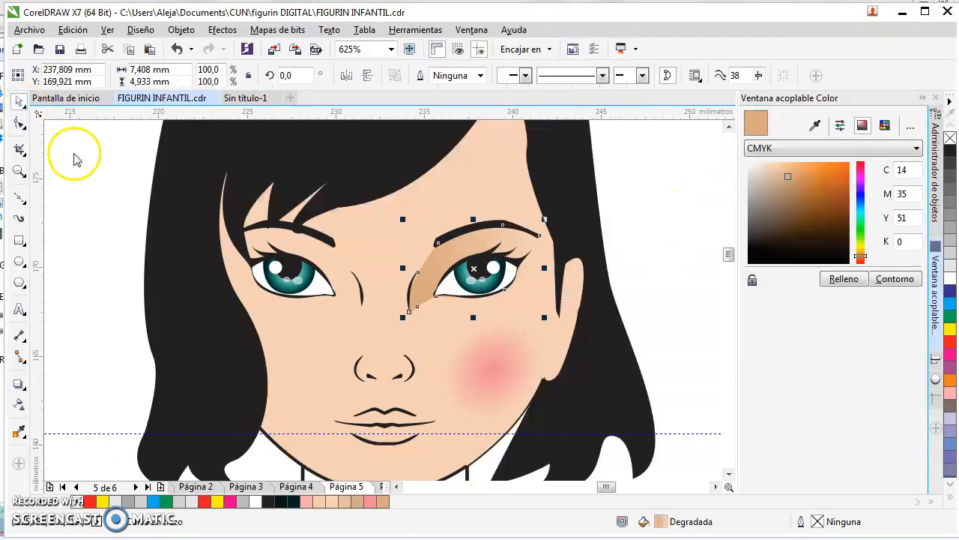
pyautogui.click(73, 158)
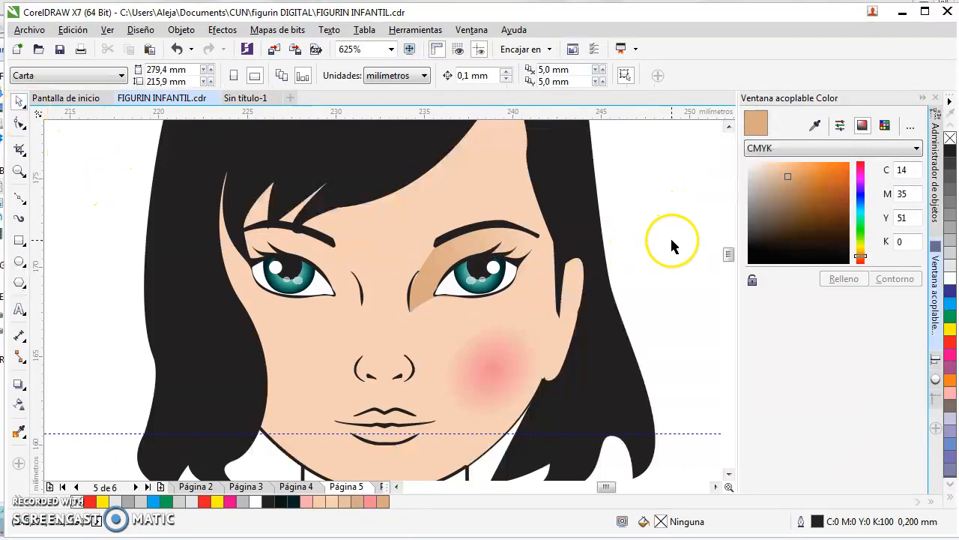
# Step: Examine the eye shadow shapes on both sides of the nose in the shaded face
pyautogui.click(430, 278)
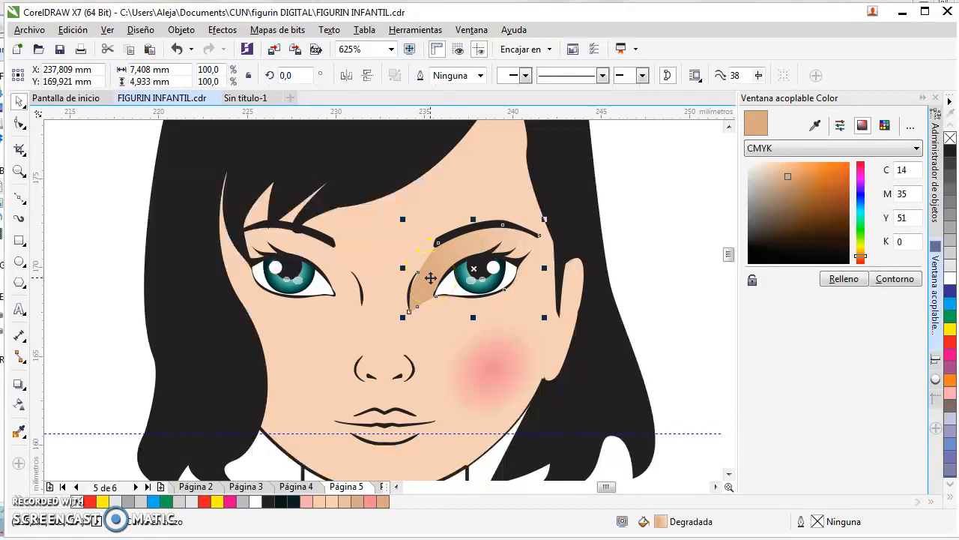
pyautogui.click(634, 284)
pyautogui.press('z')
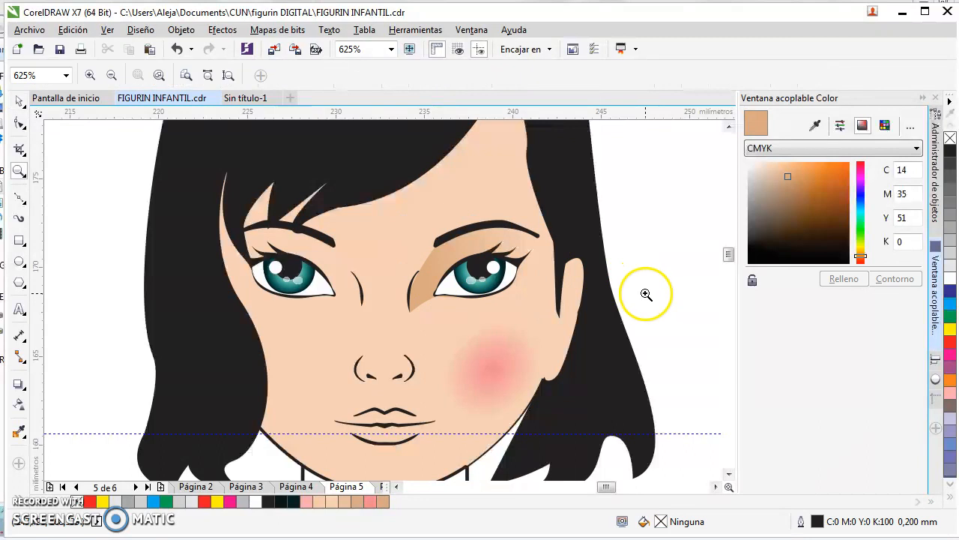
pyautogui.rightClick(446, 273)
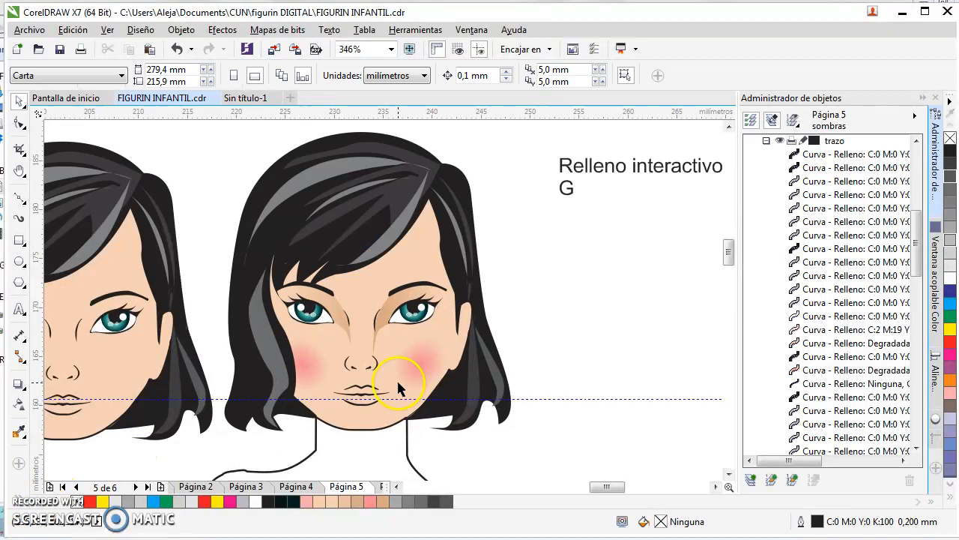
pyautogui.click(393, 314)
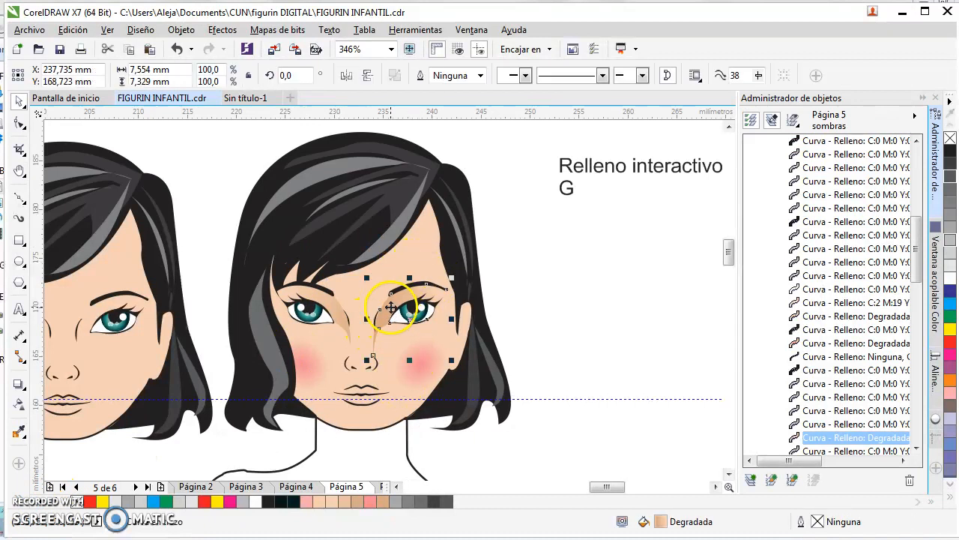
pyautogui.click(341, 315)
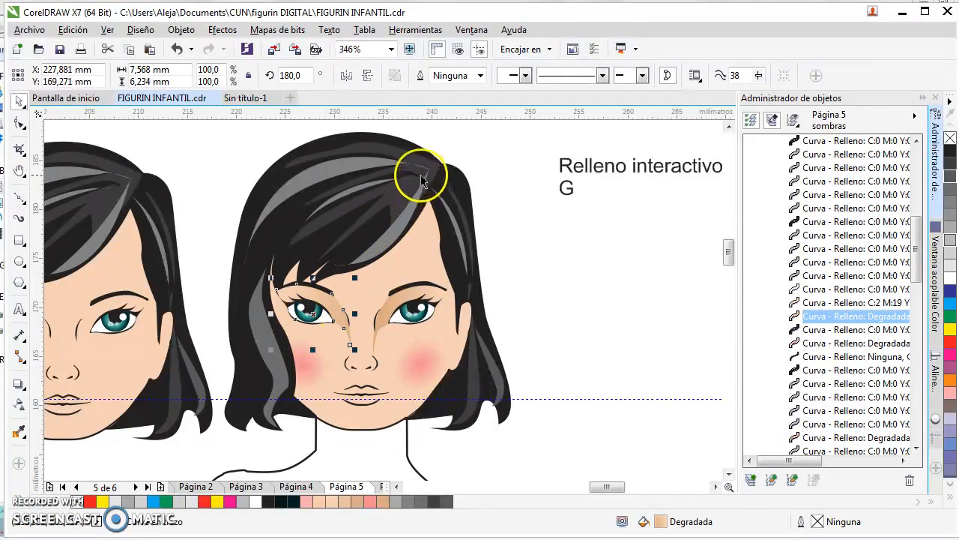
# Step: Apply a grey-and-white interactive gradient to the large grey hair highlight above the fringe, shorten it, and make it elliptical
pyautogui.click(334, 178)
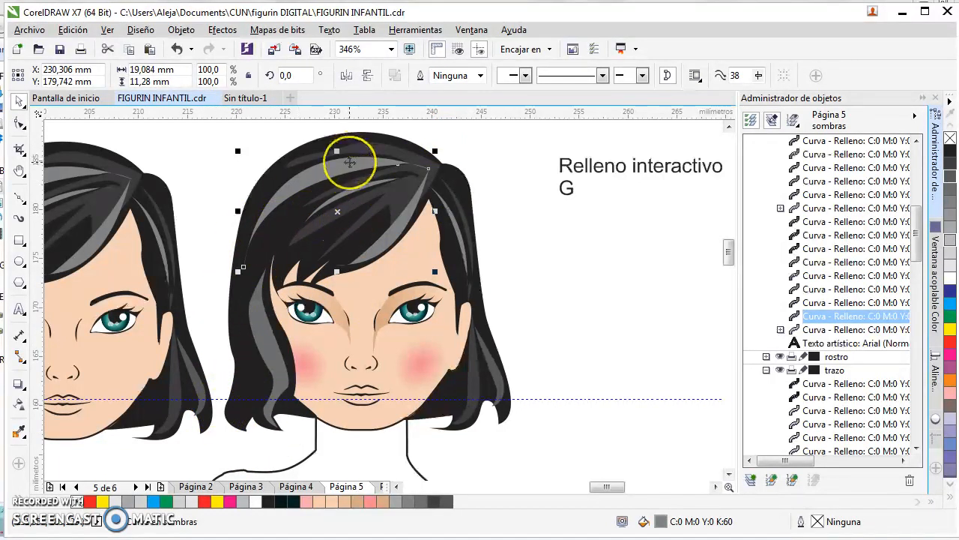
pyautogui.press('g')
pyautogui.moveTo(259, 222); pyautogui.dragTo(380, 168)
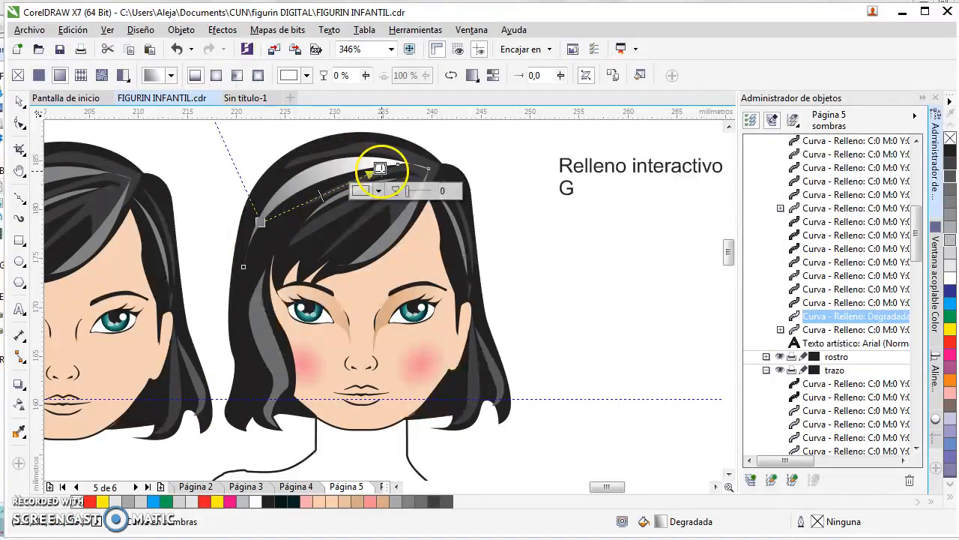
pyautogui.moveTo(260, 222); pyautogui.dragTo(314, 186)
pyautogui.click(218, 75)
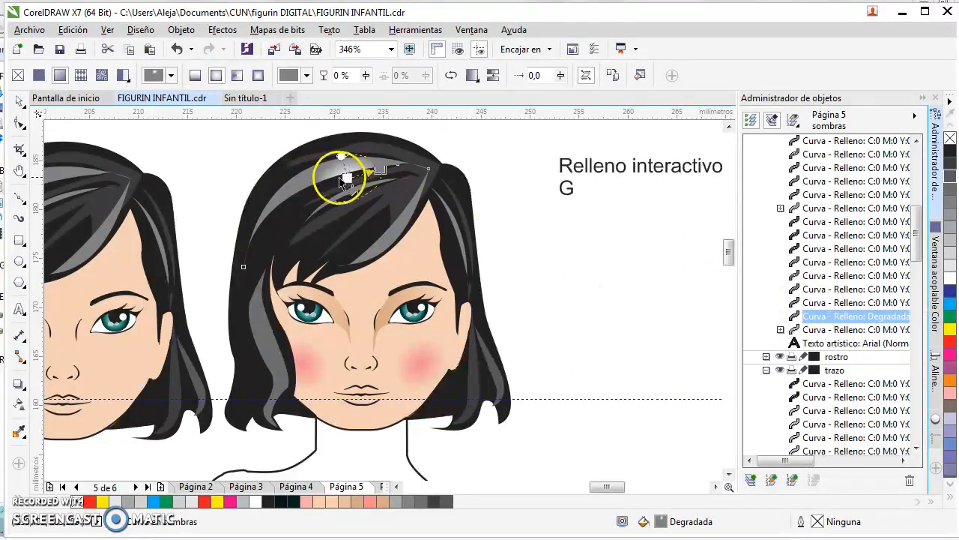
# Step: Adjust the gradient node on the large grey hair highlight so the white centre fades along the strand, and deselect the shape
pyautogui.moveTo(348, 177); pyautogui.dragTo(316, 176)
pyautogui.press('space')
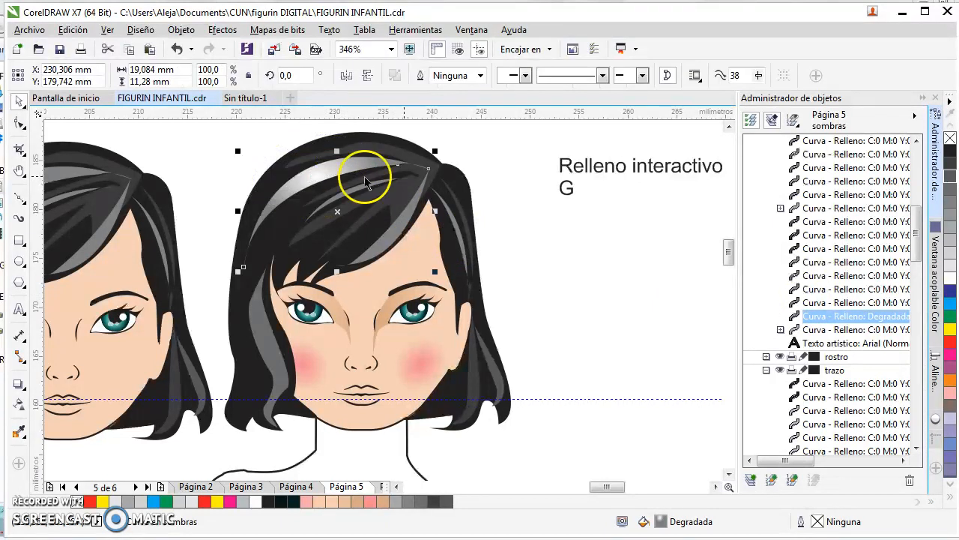
pyautogui.click(604, 246)
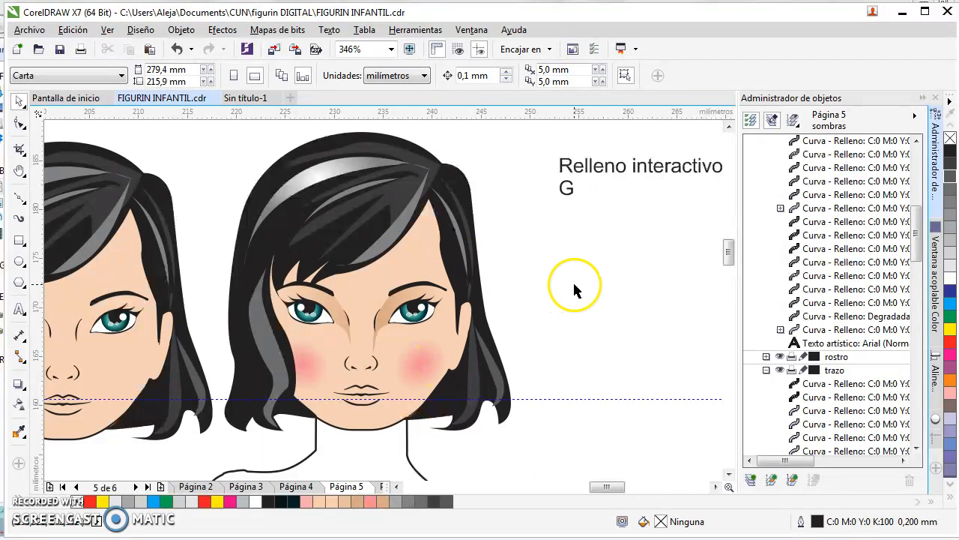
# Step: Apply a mesh fill to the skin shape of the unshaded face with a grid of 9 columns and 7 rows
pyautogui.click(397, 486)
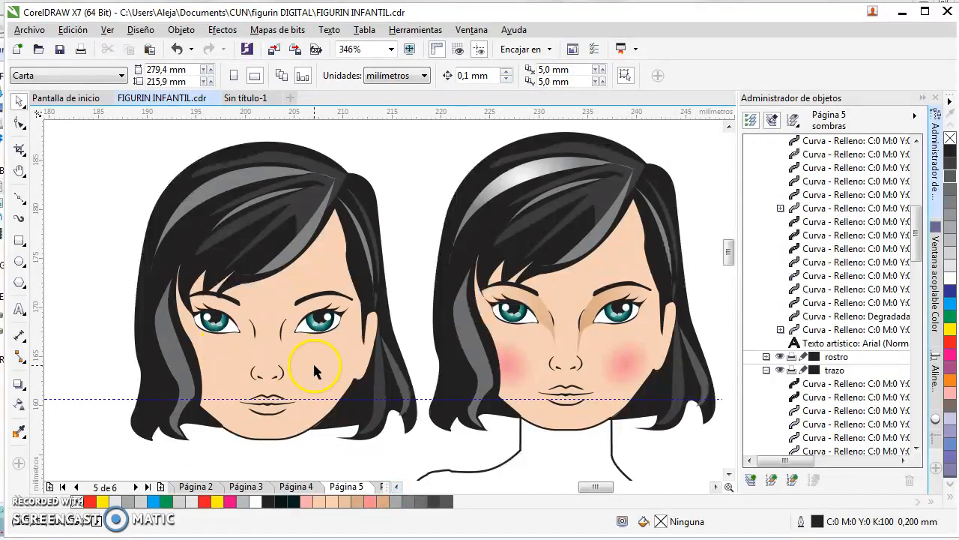
pyautogui.click(281, 342)
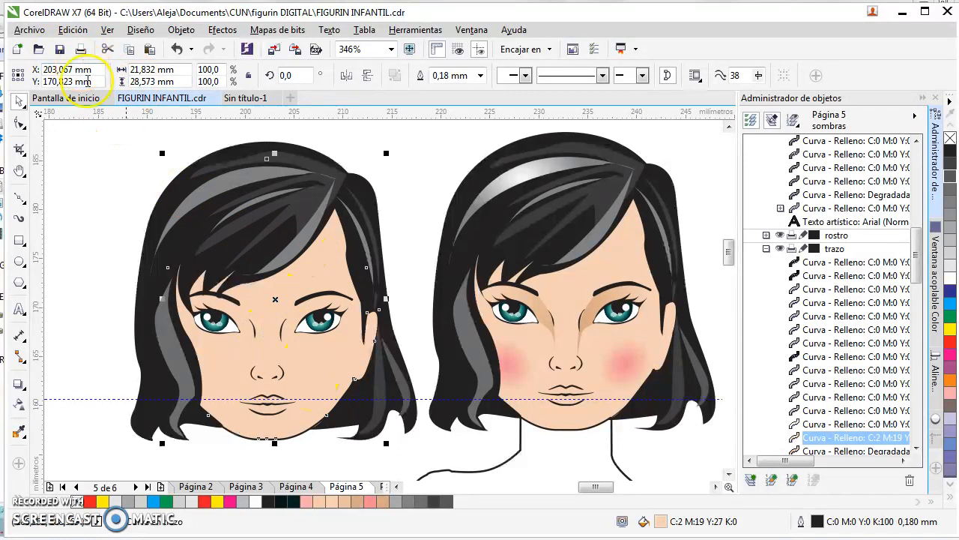
pyautogui.doubleClick(188, 252)
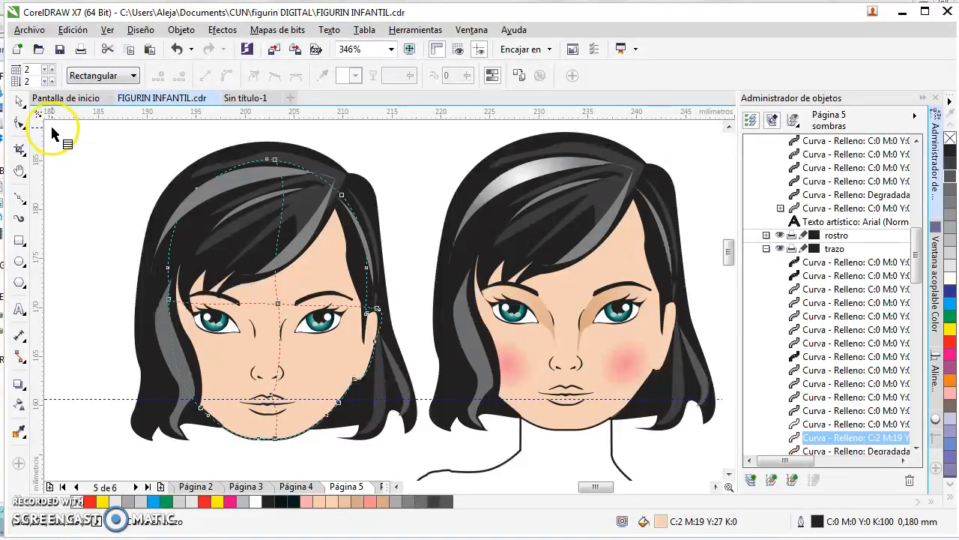
pyautogui.click(51, 68)
pyautogui.click(51, 68)
pyautogui.click(51, 68)
pyautogui.click(51, 68)
pyautogui.click(52, 69)
pyautogui.click(52, 69)
pyautogui.click(51, 69)
pyautogui.click(53, 81)
pyautogui.click(52, 81)
pyautogui.click(52, 82)
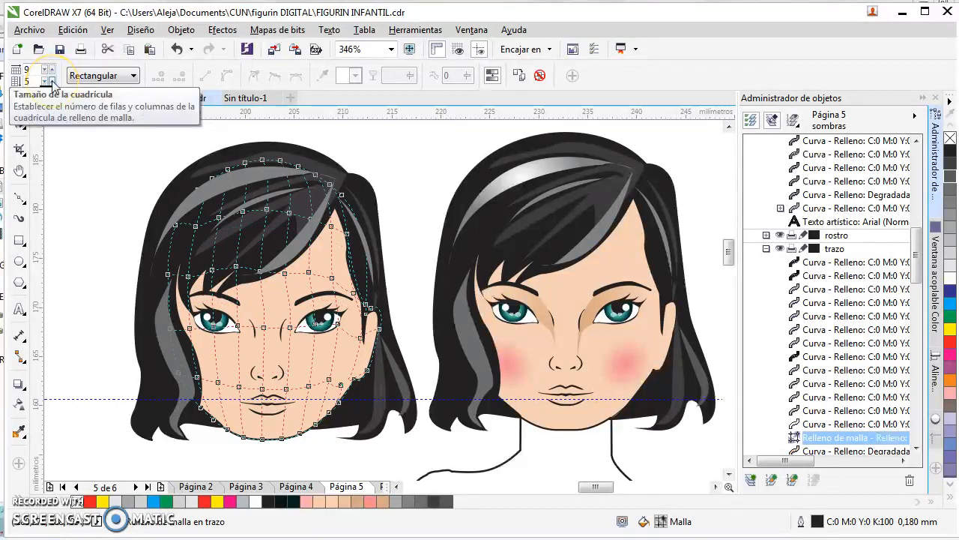
pyautogui.click(53, 82)
pyautogui.click(52, 82)
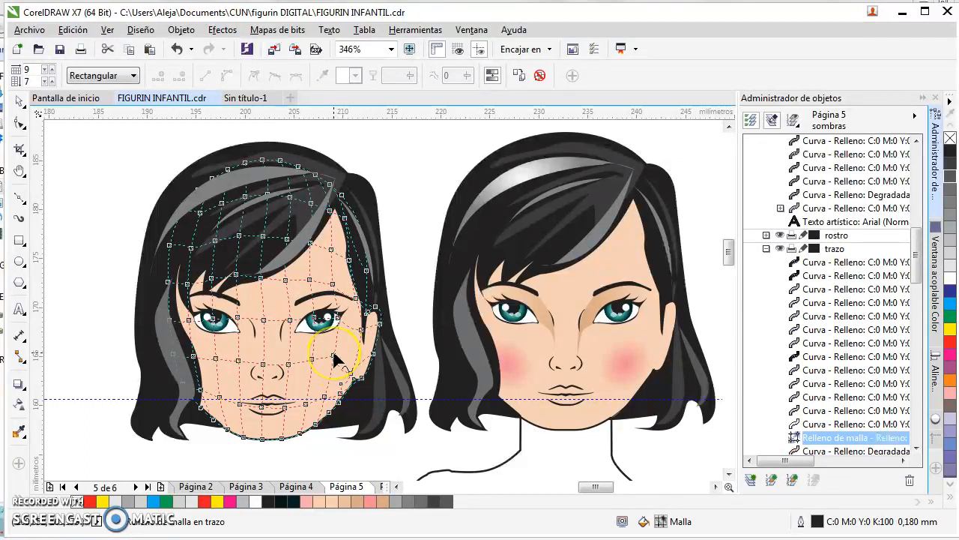
# Step: Refine the face's mesh grid to 10 columns and 10 rows
pyautogui.click(52, 79)
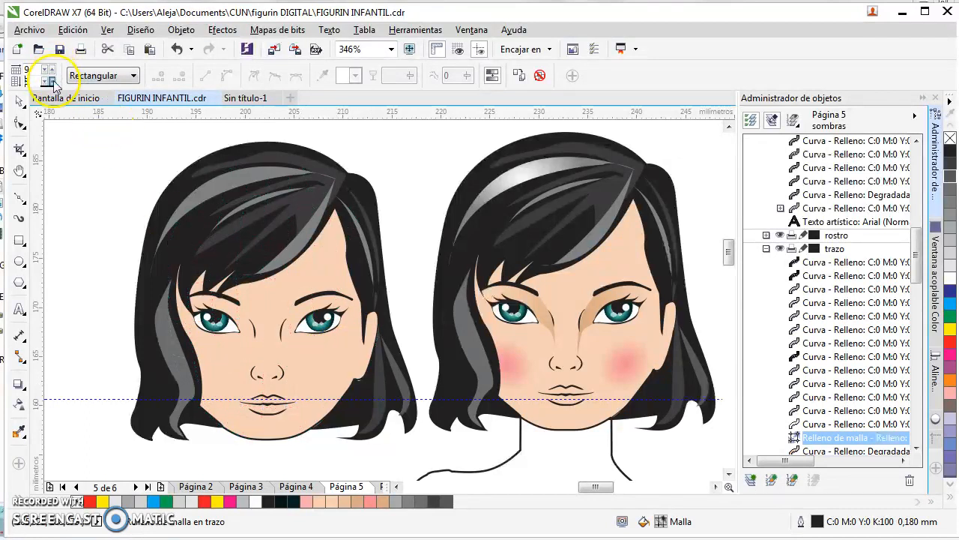
pyautogui.click(52, 80)
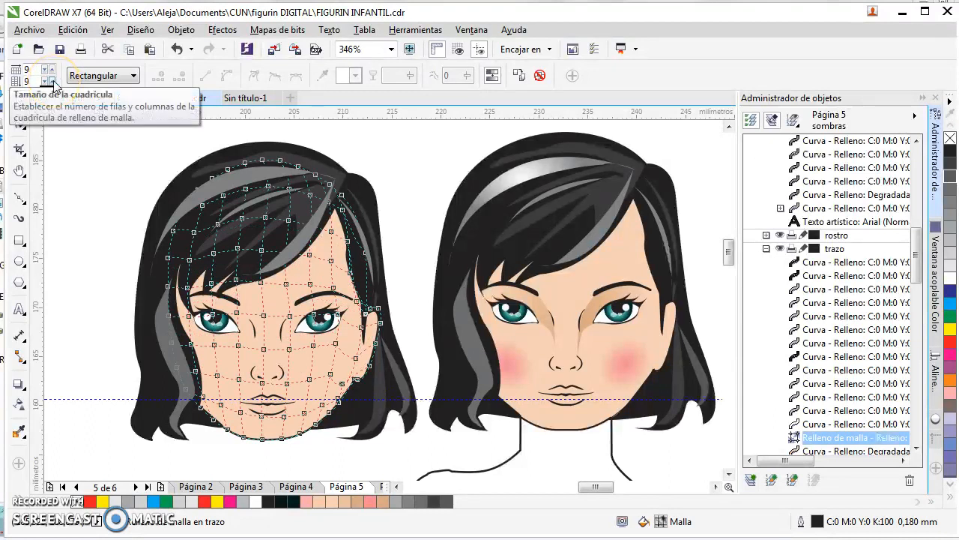
pyautogui.click(53, 78)
pyautogui.click(53, 69)
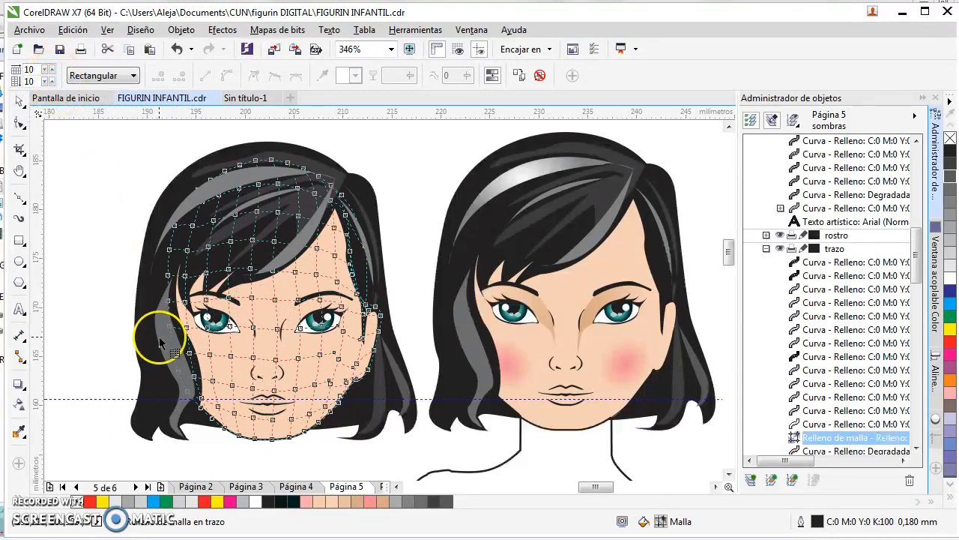
# Step: Add mesh columns on both sides of the nose bridge and select the node beside the bridge for colouring
pyautogui.press('z')
pyautogui.moveTo(144, 189); pyautogui.dragTo(439, 455)
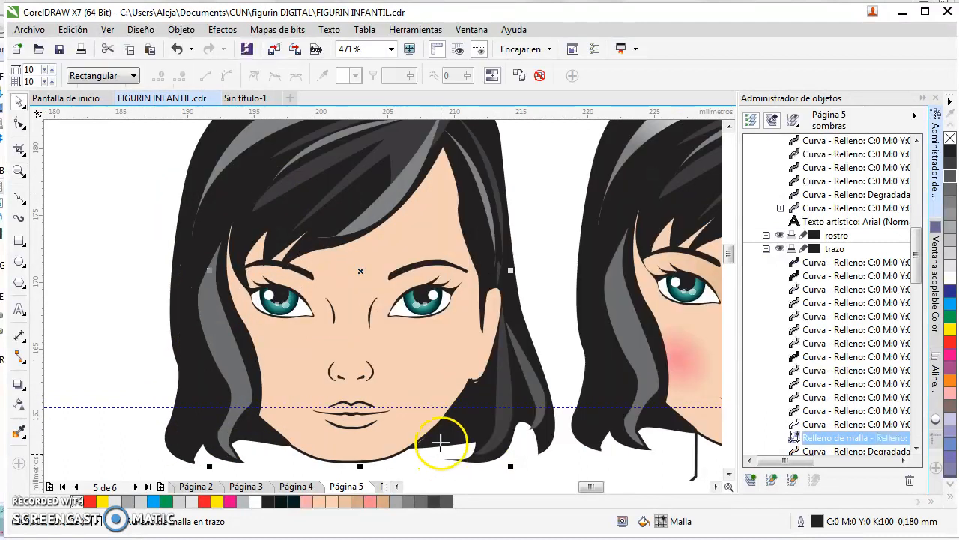
pyautogui.press('n')
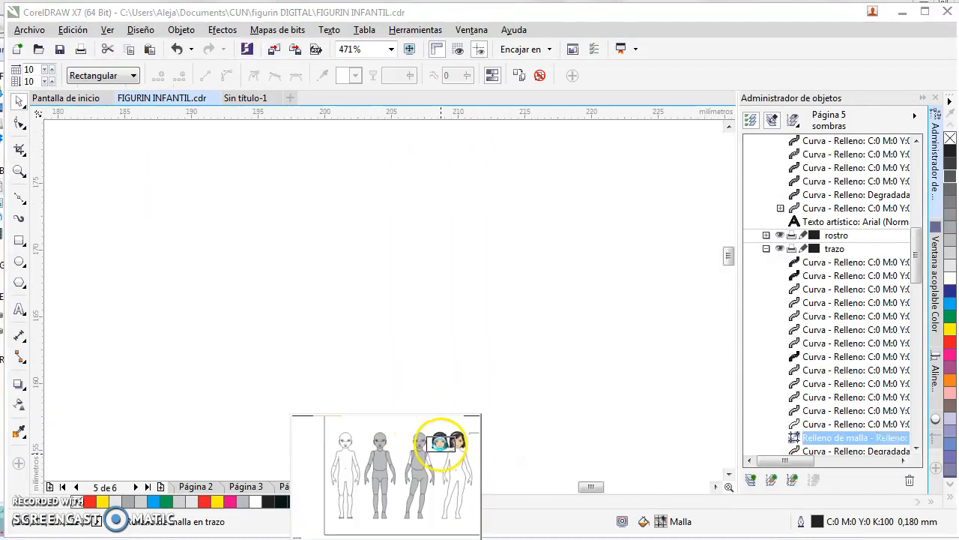
pyautogui.click(413, 369)
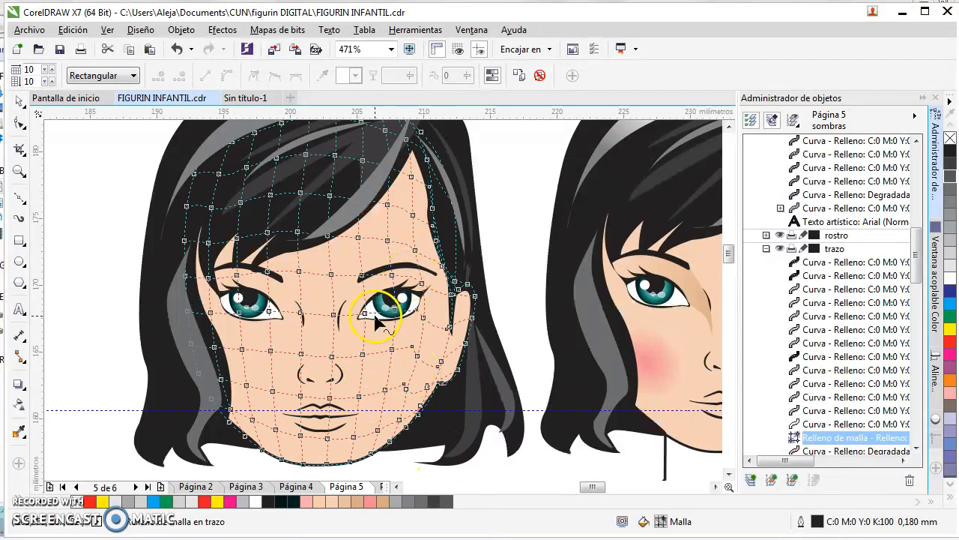
pyautogui.doubleClick(287, 313)
pyautogui.moveTo(351, 321); pyautogui.dragTo(335, 318)
pyautogui.click(335, 317)
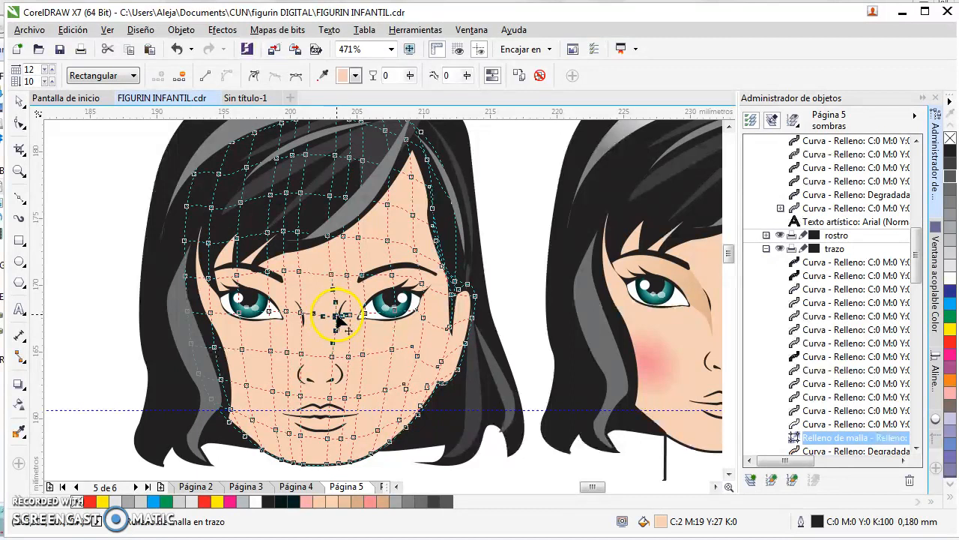
# Step: Fill the selected mesh node beside the nose bridge with the darker skin tone C14 M35 Y51 K0
pyautogui.click(936, 259)
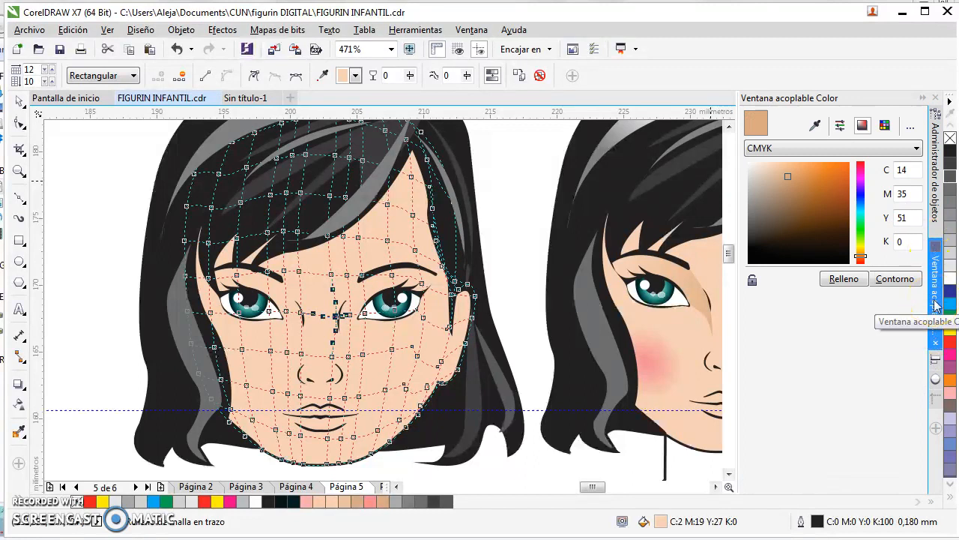
pyautogui.click(465, 30)
pyautogui.click(569, 234)
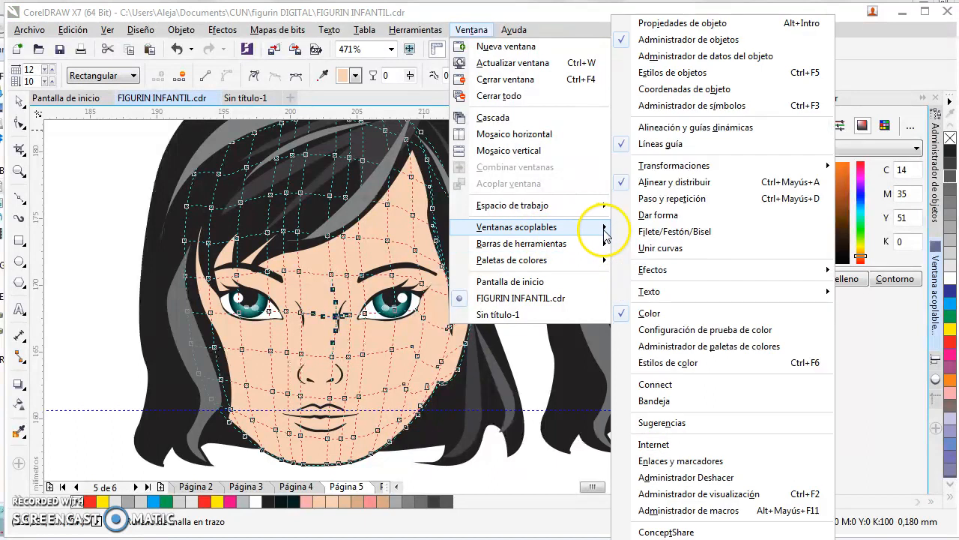
pyautogui.click(109, 268)
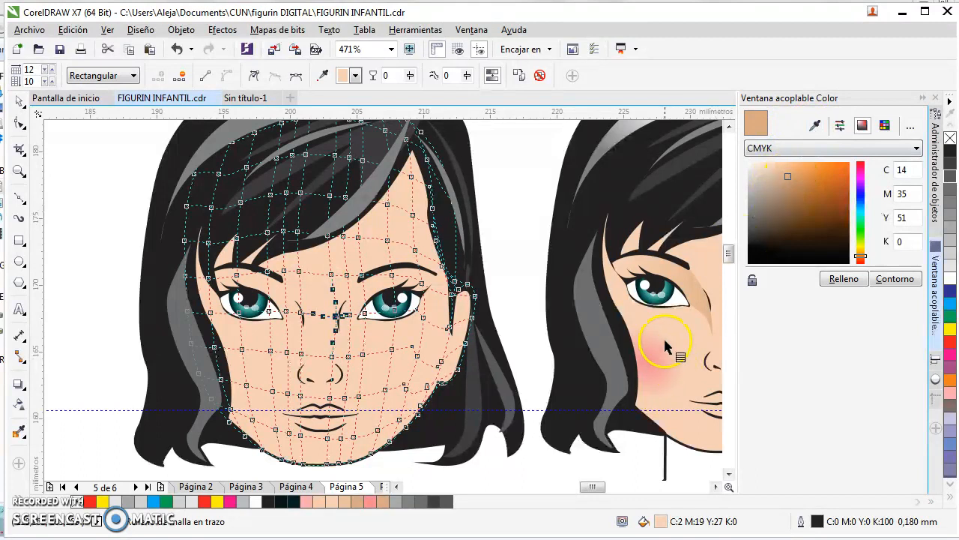
pyautogui.click(856, 280)
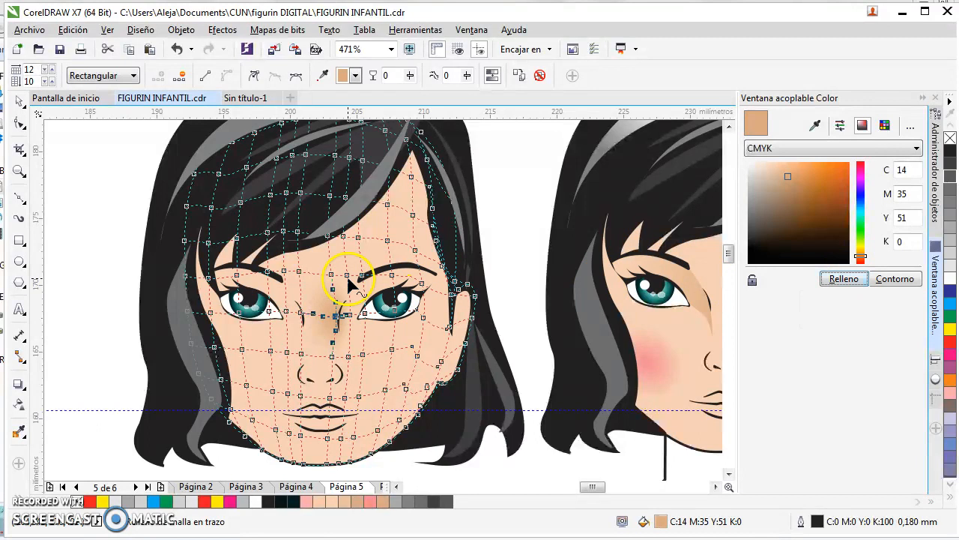
# Step: Fill the node at the ear-side eyebrow's inner end with C14 M35 Y51 K0, then add a mesh row below and shade its node beside the nose bridge
pyautogui.click(361, 279)
pyautogui.click(842, 279)
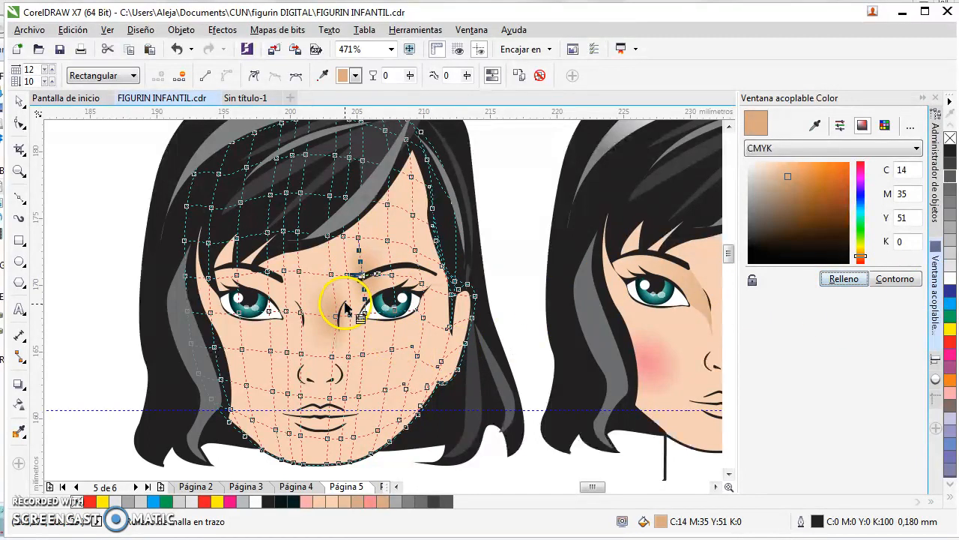
pyautogui.click(351, 296)
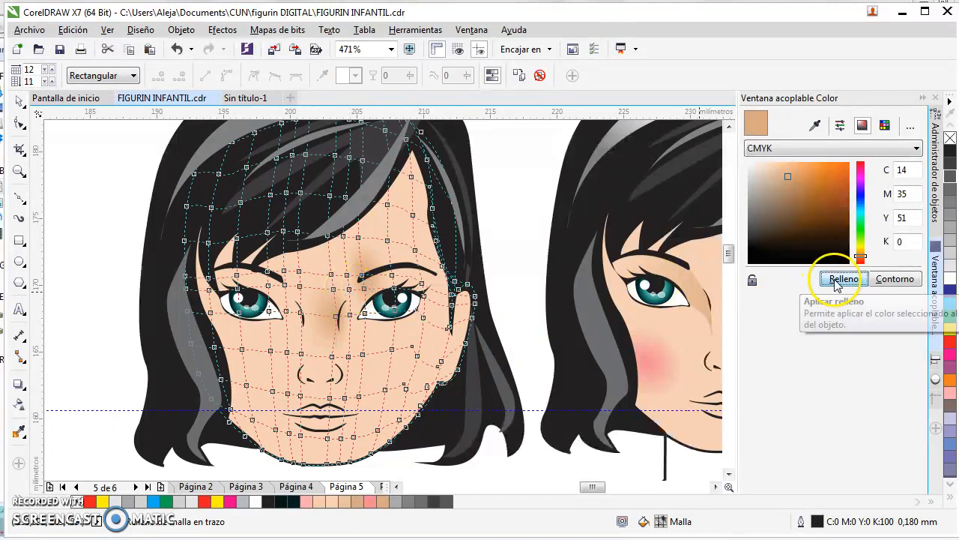
pyautogui.click(349, 289)
pyautogui.click(843, 278)
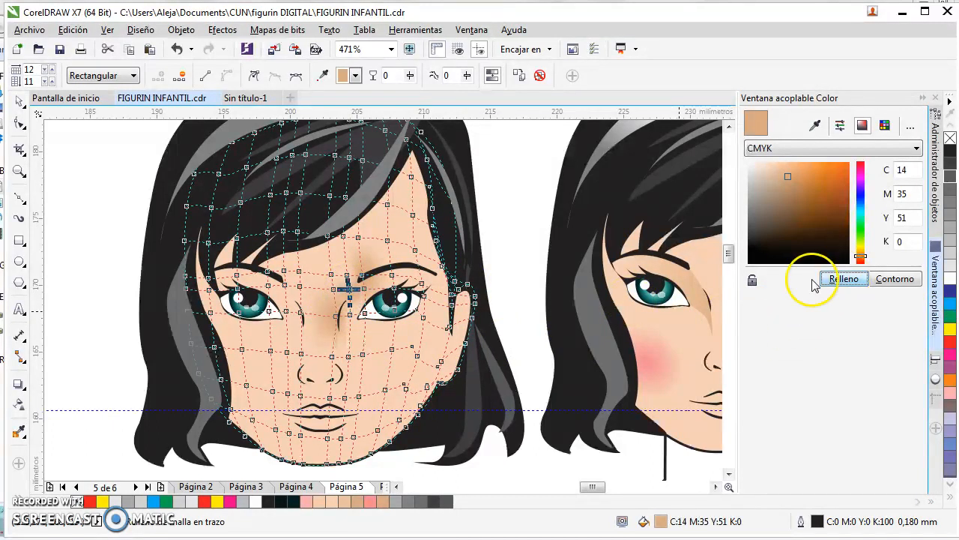
# Step: Add a mesh row and column through the nose tip and fill its nodes there with C14 M35 Y51 K0
pyautogui.scroll(-3, 728, 254)
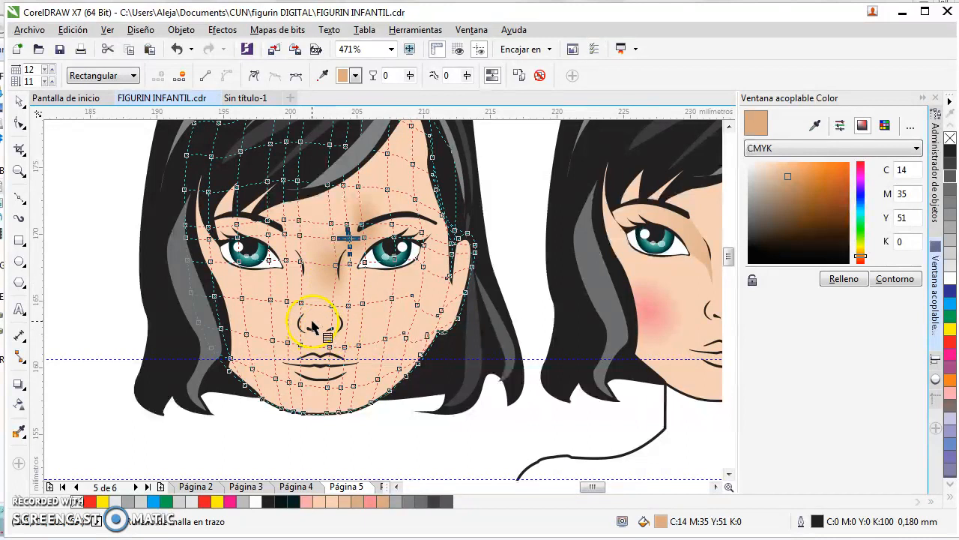
pyautogui.click(332, 333)
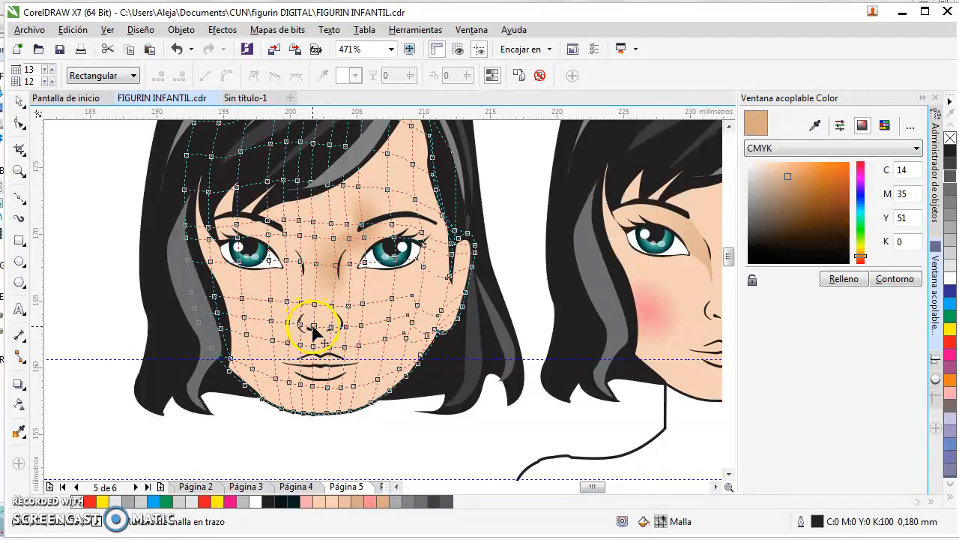
pyautogui.moveTo(335, 337); pyautogui.dragTo(341, 341)
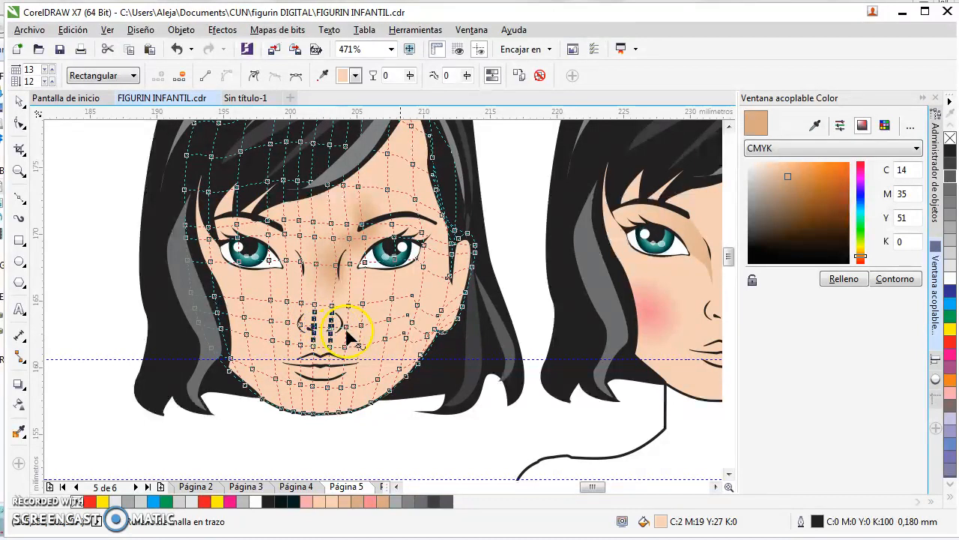
pyautogui.click(844, 278)
# Step: Shade the mesh nodes along the chin and the lower jaw on the ear side with C14 M35 Y51 K0
pyautogui.moveTo(373, 440); pyautogui.dragTo(253, 402)
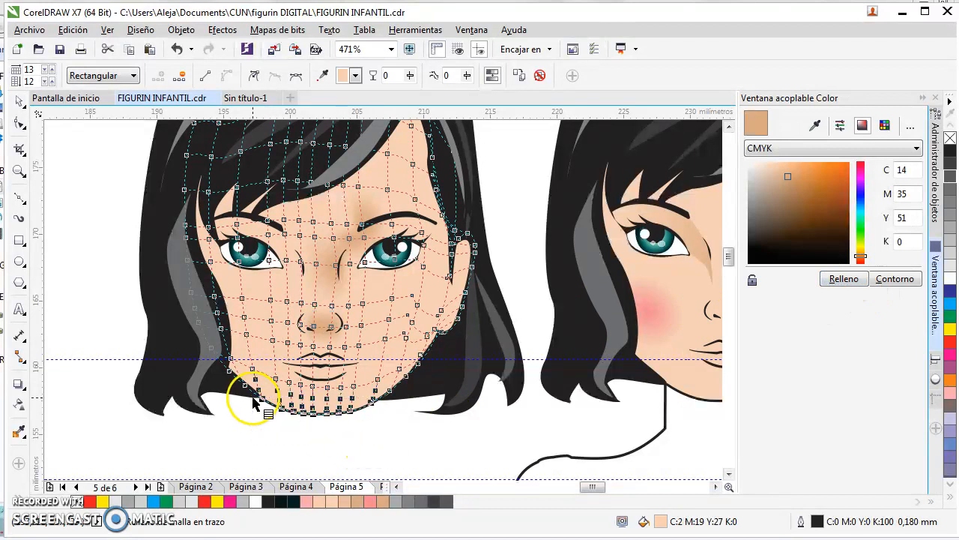
pyautogui.click(848, 283)
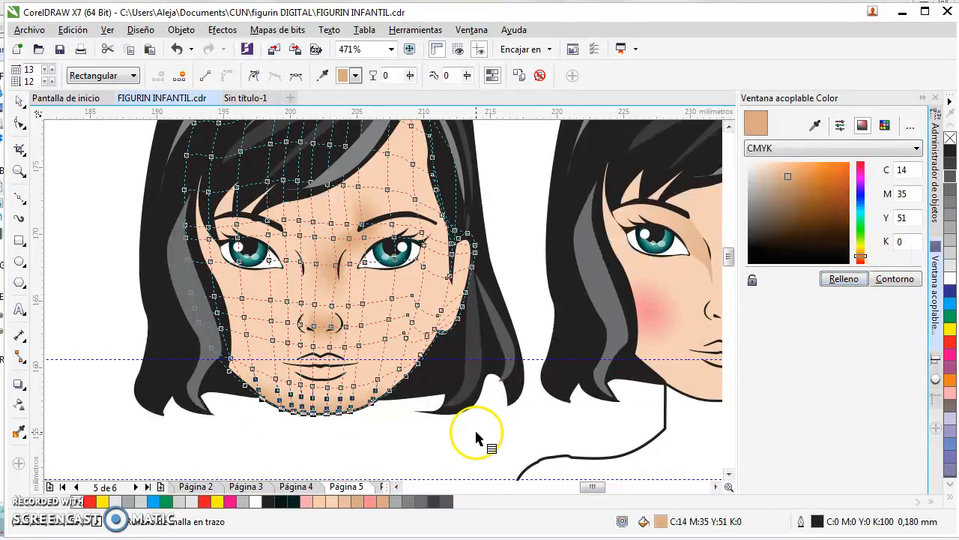
pyautogui.moveTo(401, 410); pyautogui.dragTo(377, 386)
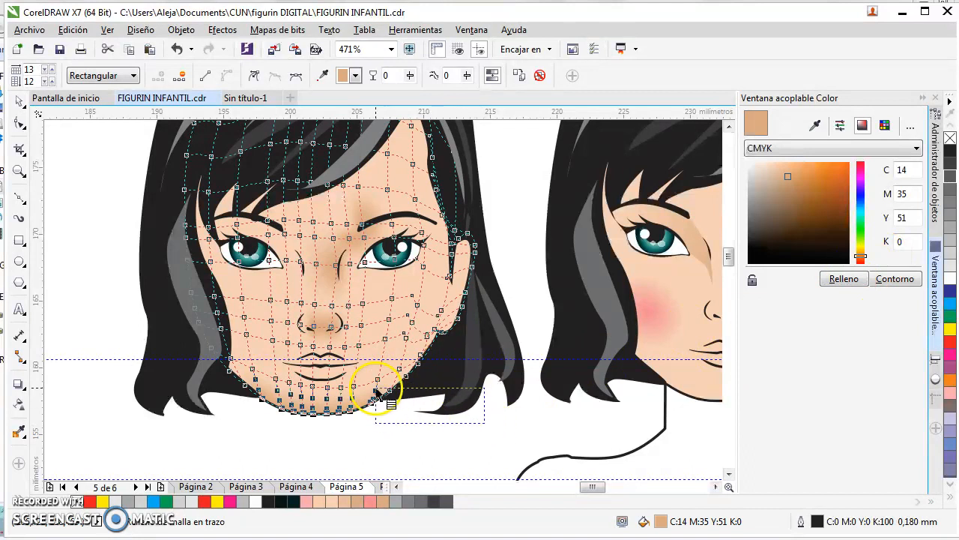
pyautogui.click(844, 281)
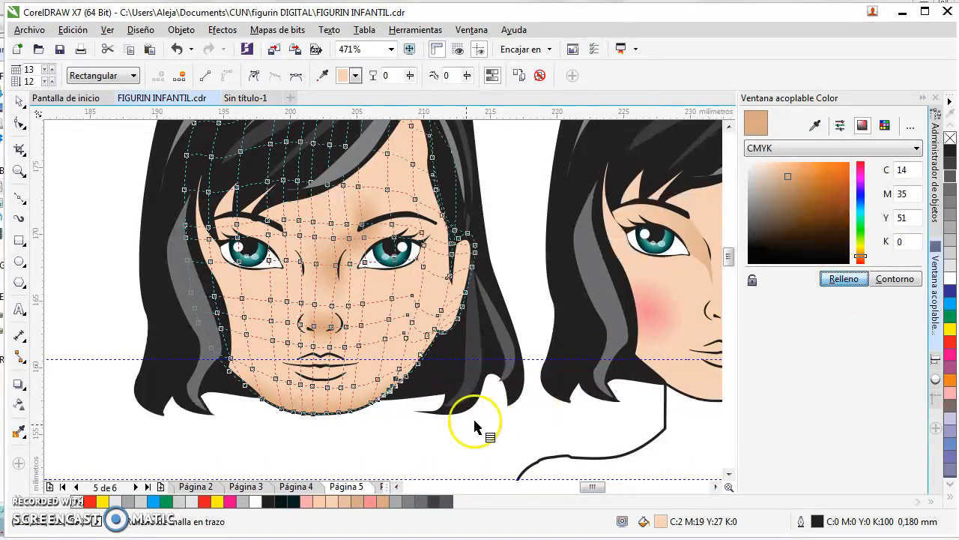
# Step: Fill the mesh nodes along the outer edge of the ear with C14 M35 Y51 K0 and deselect them
pyautogui.moveTo(550, 419); pyautogui.dragTo(462, 192)
pyautogui.click(843, 280)
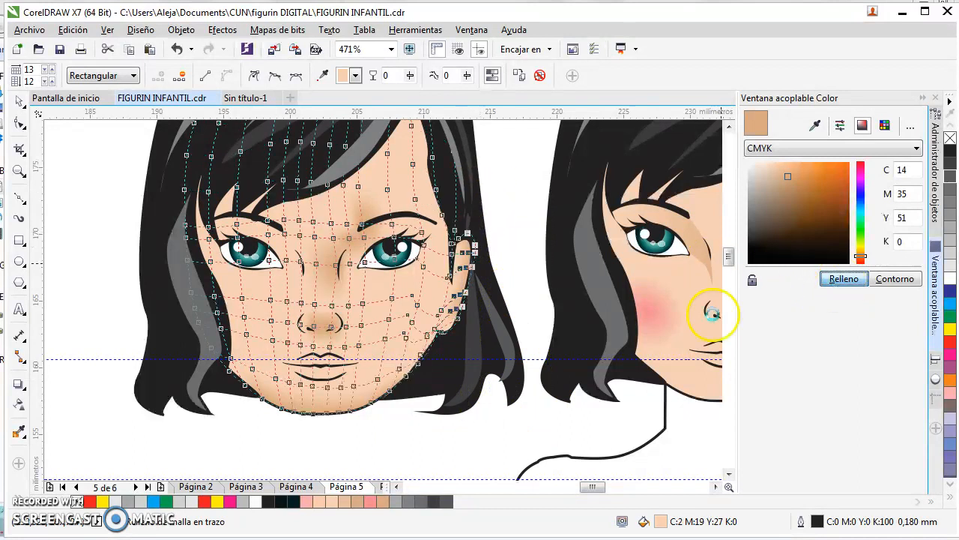
pyautogui.click(499, 436)
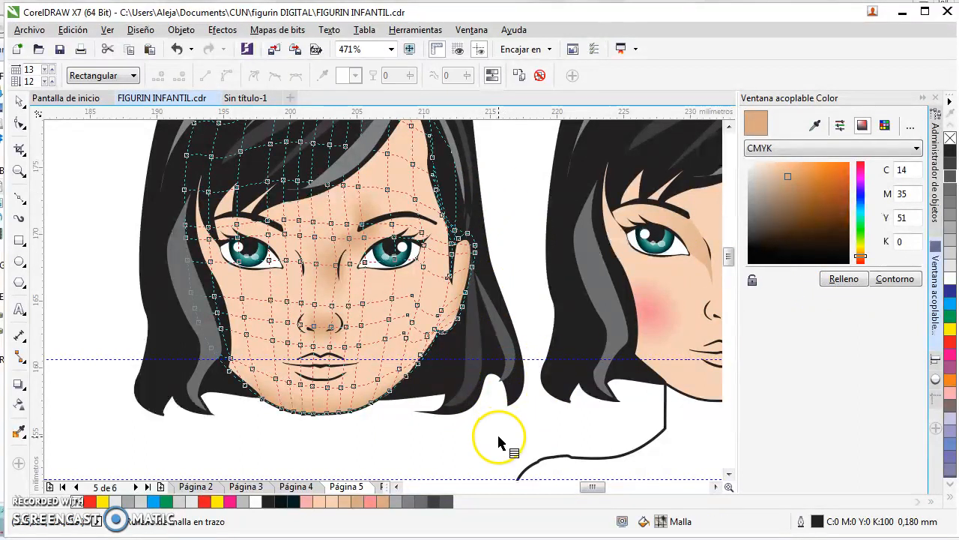
# Step: Adjust the mesh node at the ear-side eyebrow's inner end and shade the node under the brow's middle with C14 M35 Y51 K0
pyautogui.click(362, 225)
pyautogui.click(365, 238)
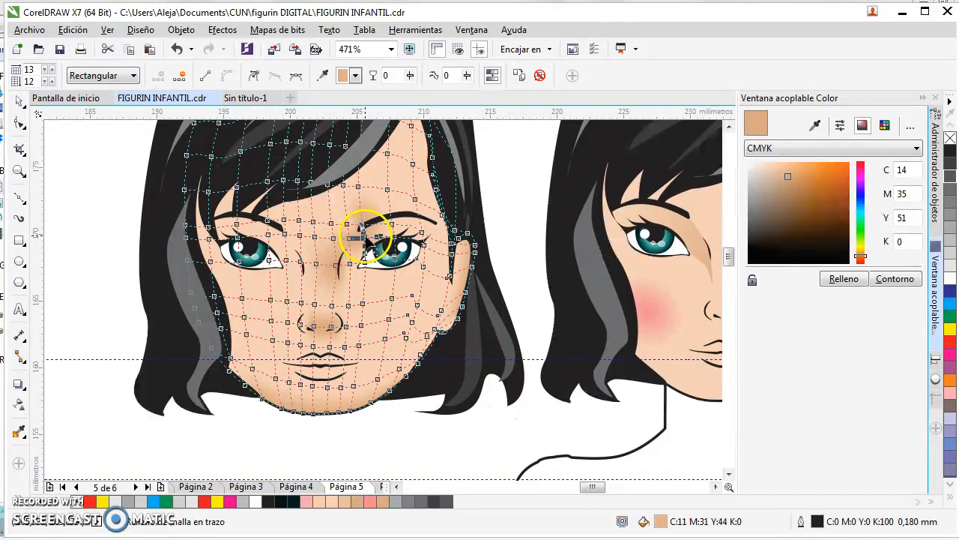
pyautogui.click(361, 226)
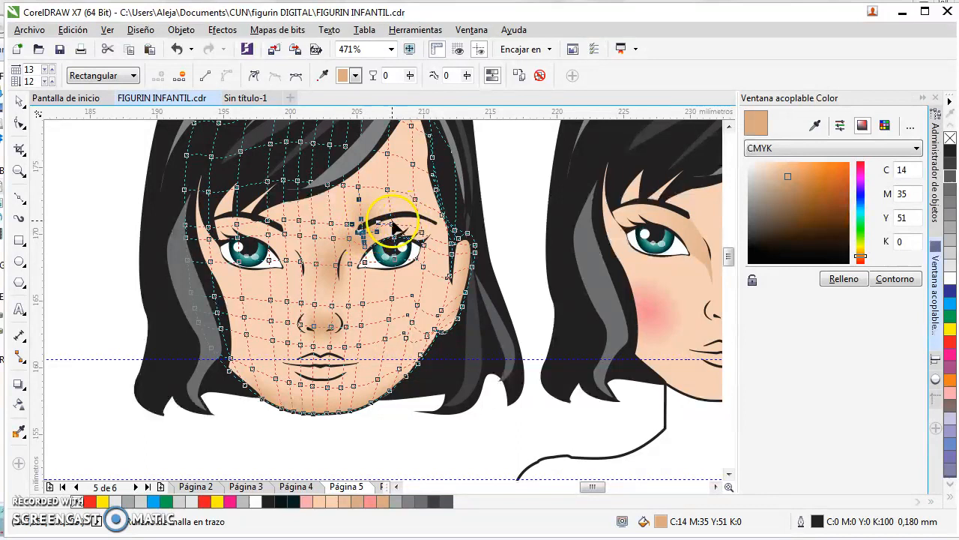
pyautogui.click(391, 225)
pyautogui.click(841, 279)
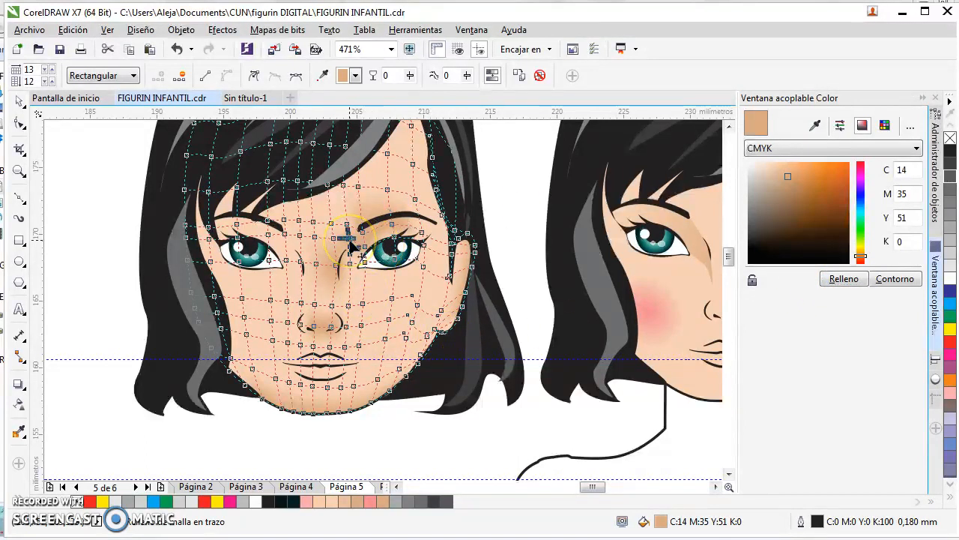
pyautogui.click(472, 413)
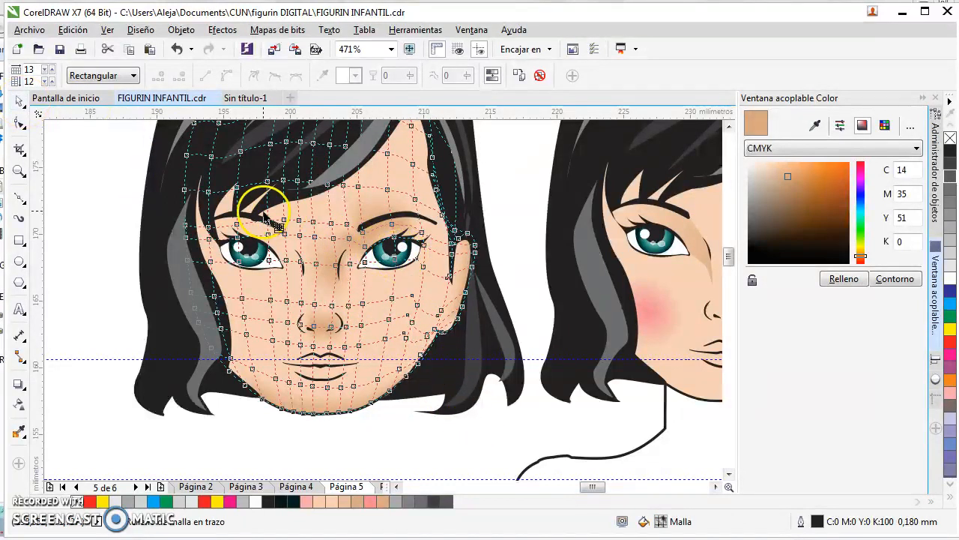
# Step: Fill the mesh nodes beside the nose bridge and at the inner end of the fringe-side eyebrow with C14 M35 Y51 K0
pyautogui.click(301, 262)
pyautogui.click(841, 279)
pyautogui.click(283, 244)
pyautogui.click(843, 278)
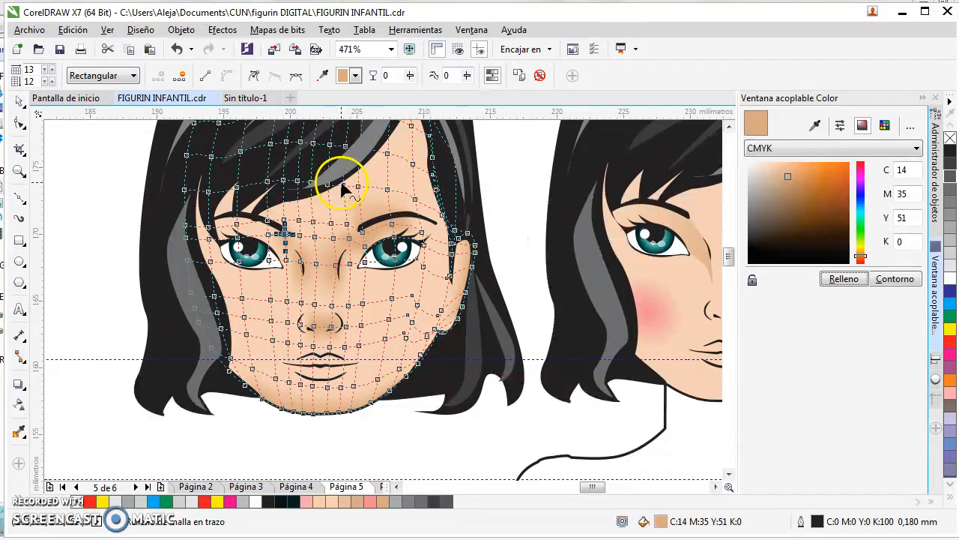
# Step: Add a mesh line across the forehead and shade the nodes along the fringe and mid-forehead with C14 M35 Y51 K0
pyautogui.click(298, 206)
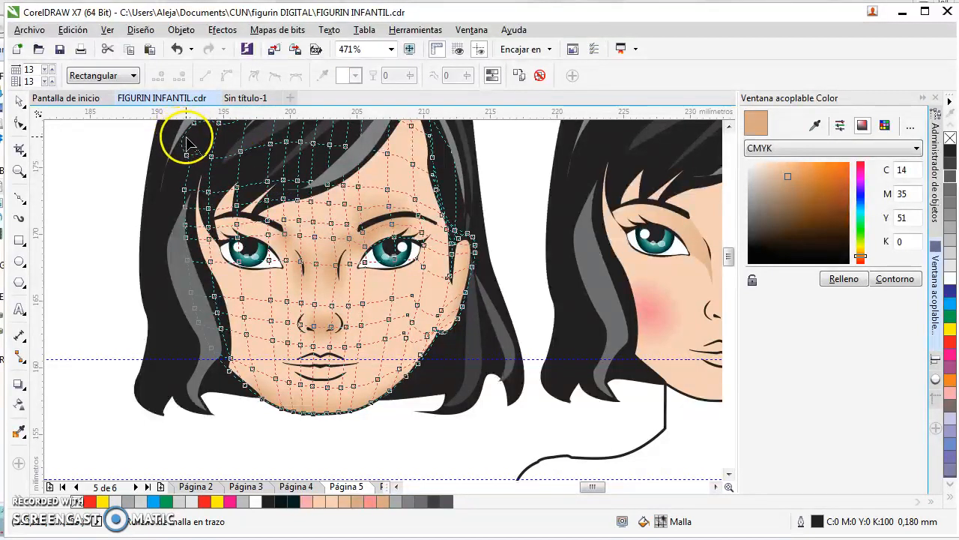
pyautogui.moveTo(203, 144); pyautogui.dragTo(352, 197)
pyautogui.click(834, 277)
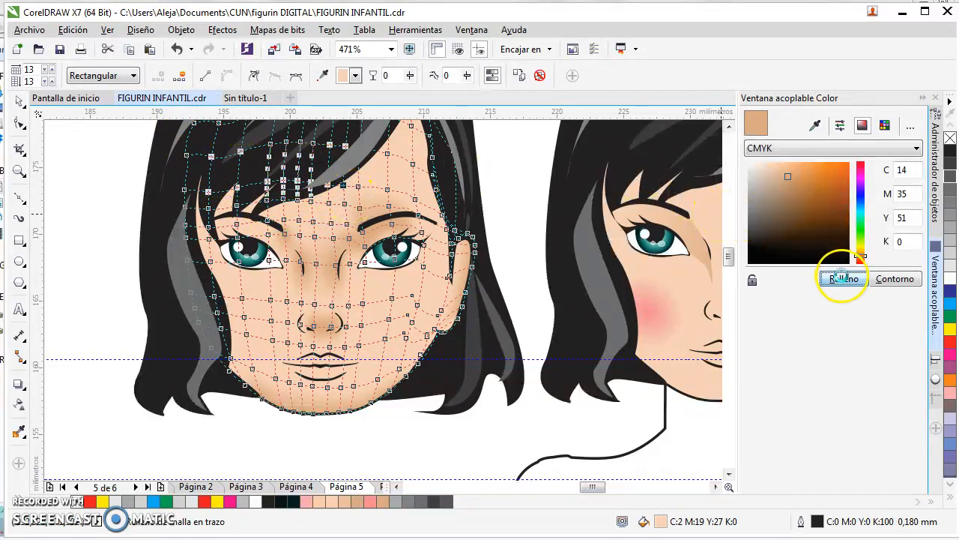
pyautogui.click(311, 201)
pyautogui.click(844, 279)
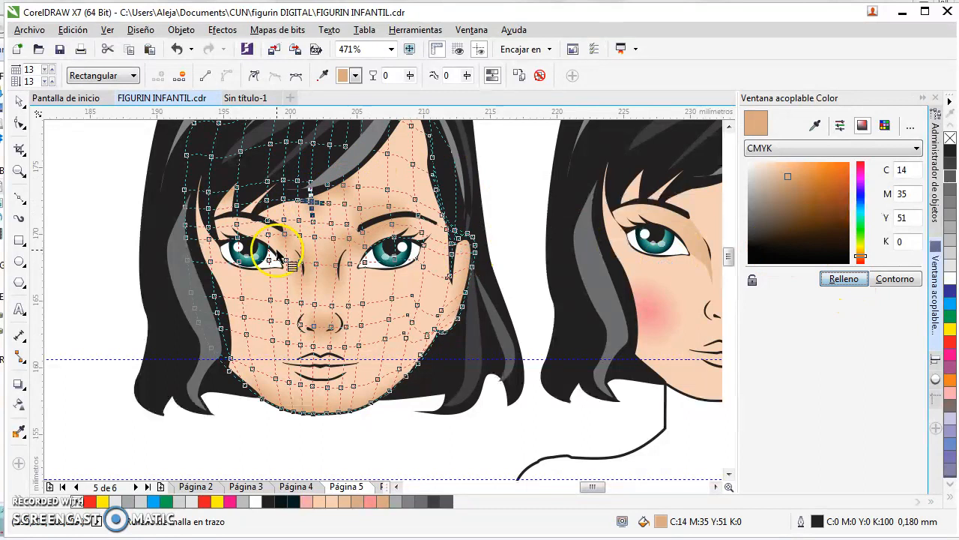
# Step: Shade the mesh nodes under the fringe at the temple with C14 M35 Y51 K0 and deselect the face
pyautogui.moveTo(135, 146); pyautogui.dragTo(284, 217)
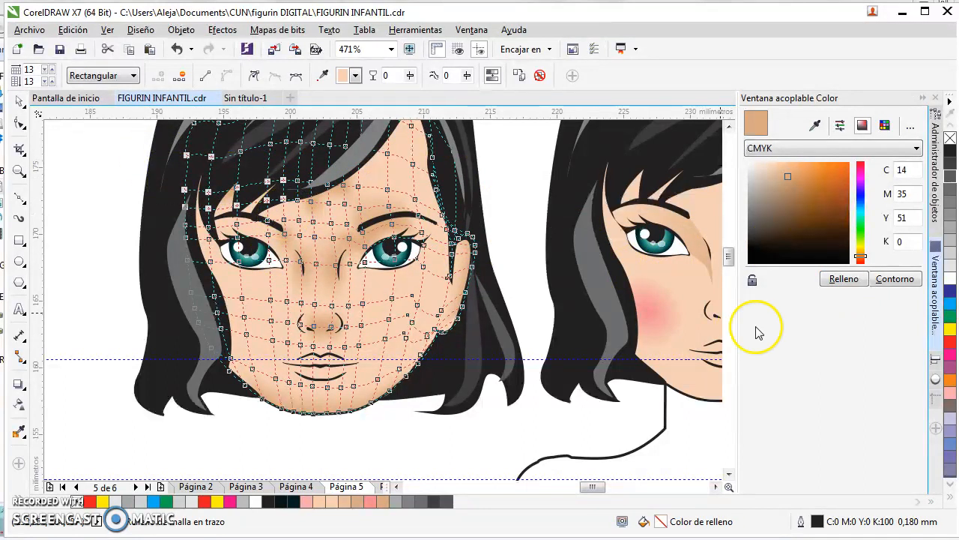
pyautogui.click(834, 277)
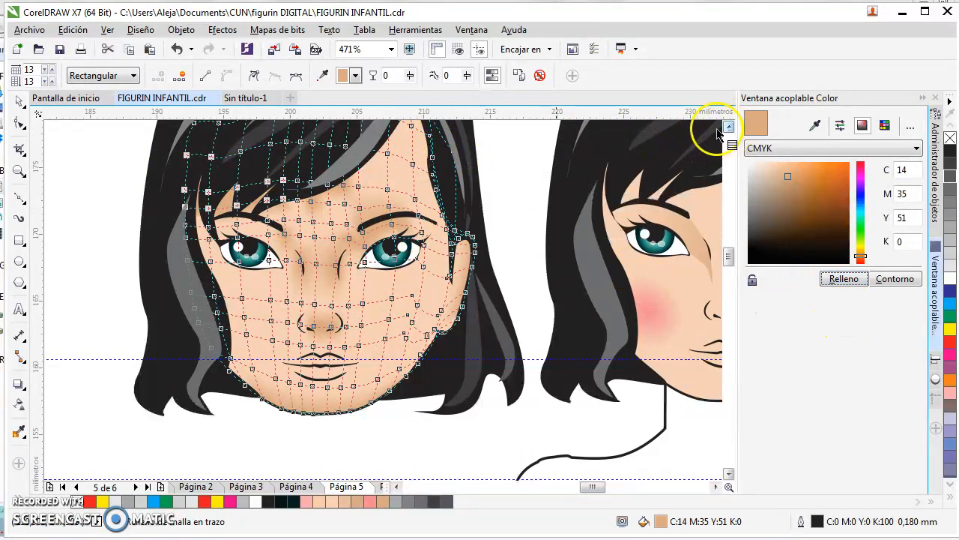
pyautogui.click(19, 99)
pyautogui.click(133, 197)
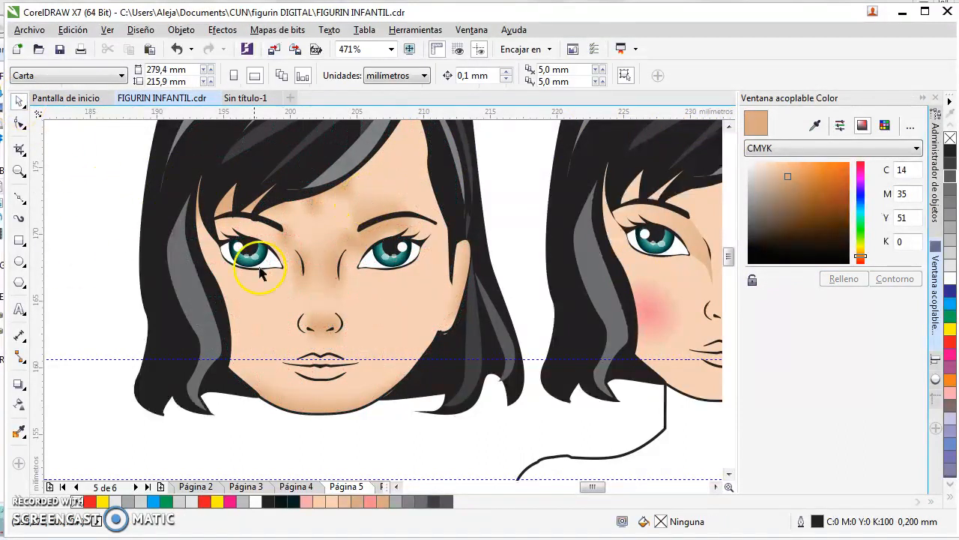
# Step: Select the face mesh again and shade the node at the fringe-side eye's inner corner with C14 M35 Y51 K0
pyautogui.click(362, 250)
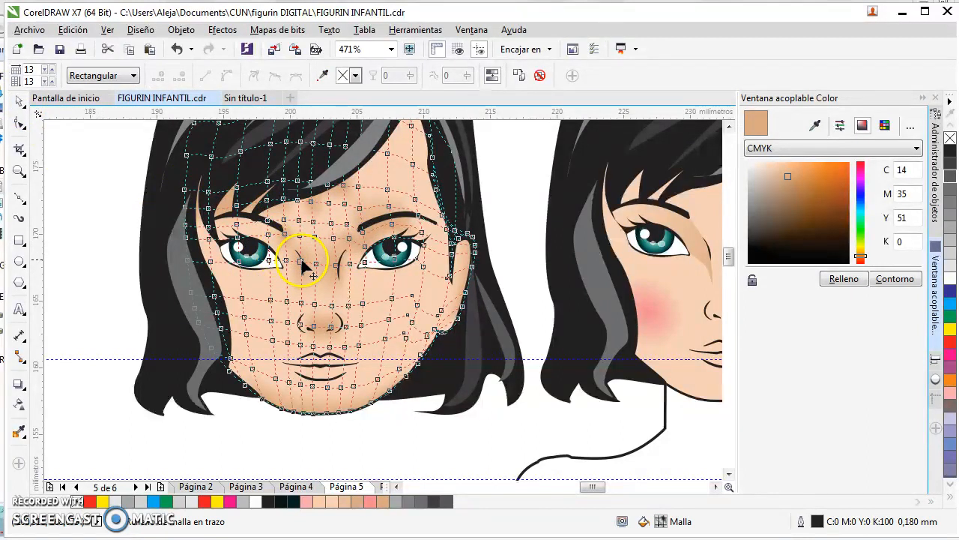
pyautogui.click(301, 262)
pyautogui.moveTo(300, 246); pyautogui.dragTo(287, 262)
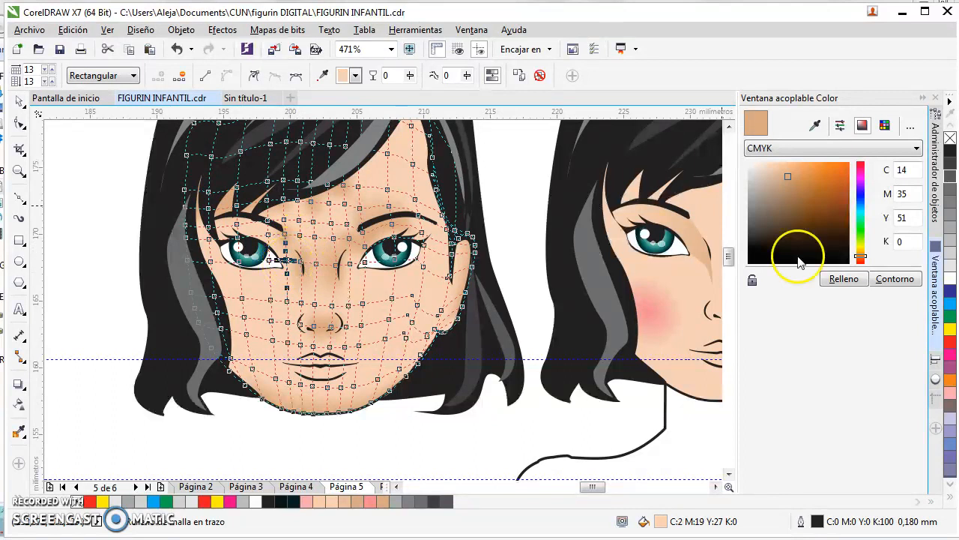
pyautogui.click(844, 278)
# Step: Shade the mesh nodes around the ear-side eye's inner corner with C14 M35 Y51 K0 and add a mesh intersection beside the nose bridge
pyautogui.click(363, 244)
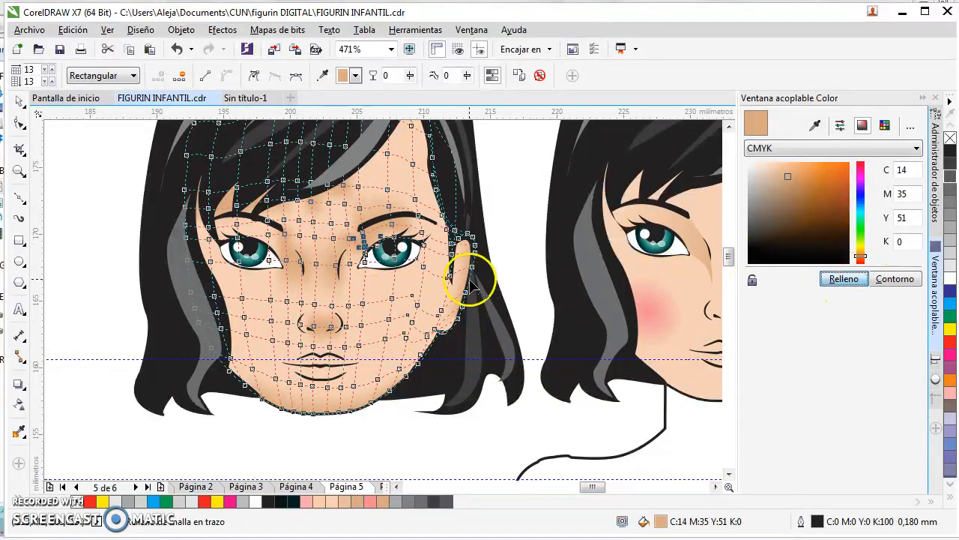
pyautogui.click(350, 263)
pyautogui.click(844, 279)
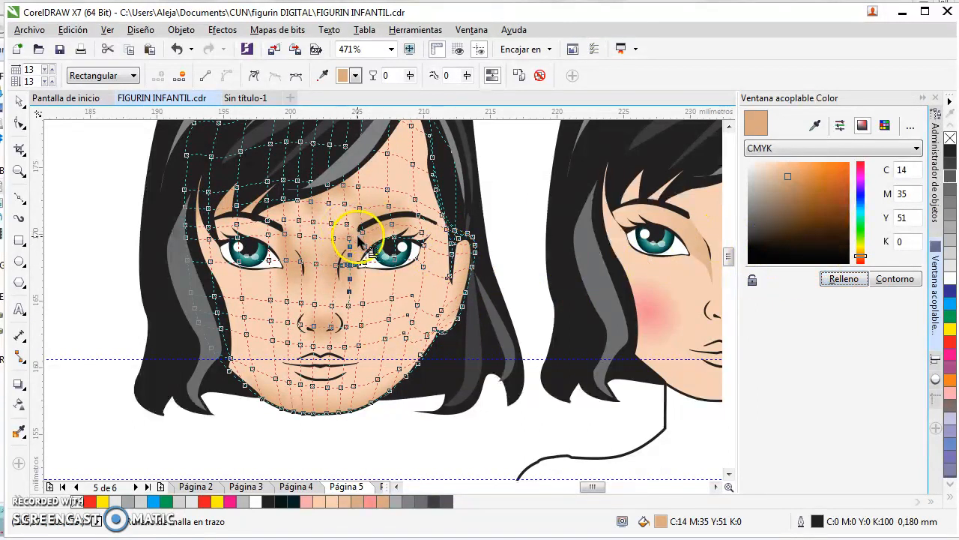
pyautogui.click(352, 230)
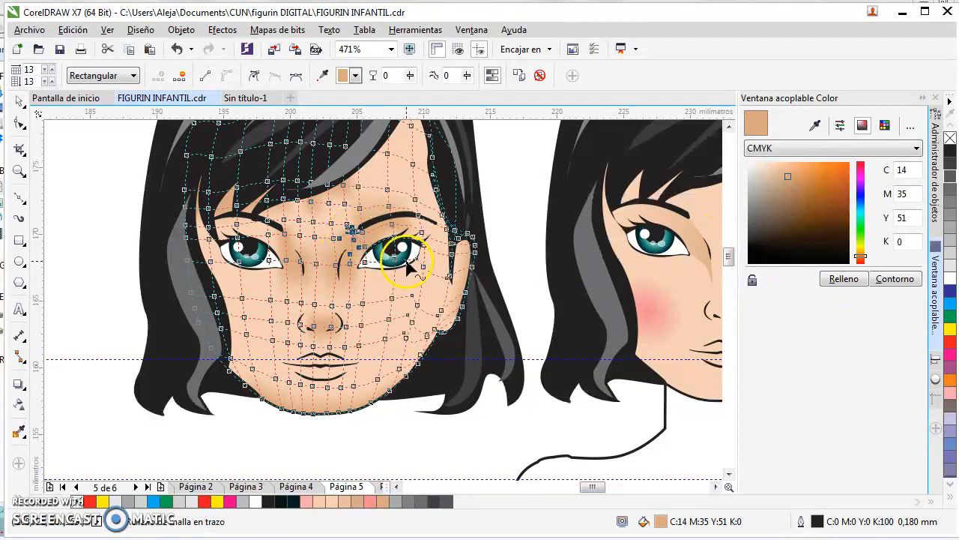
pyautogui.doubleClick(335, 282)
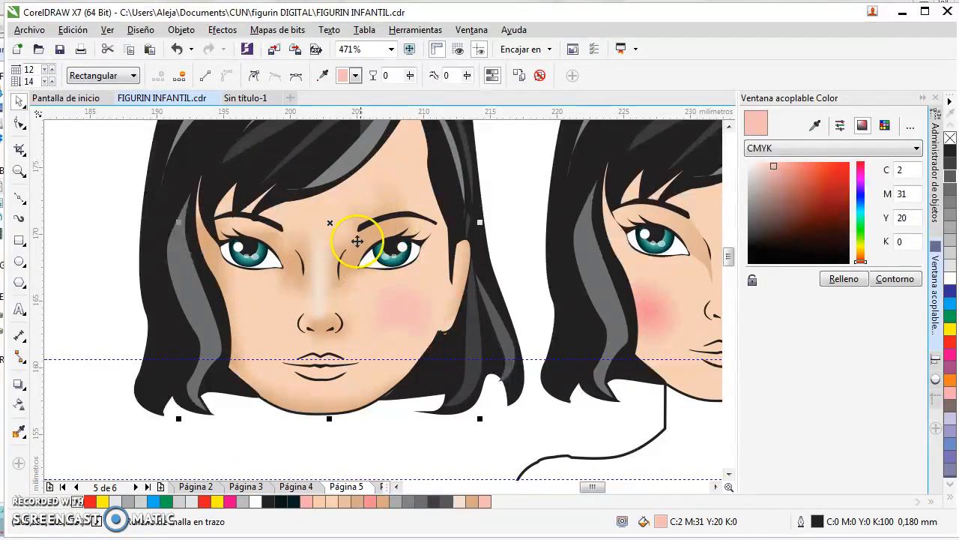
# Step: Place a copy of the "Relleno interactivo G" label directly below the mesh-shaded head
pyautogui.press('z')
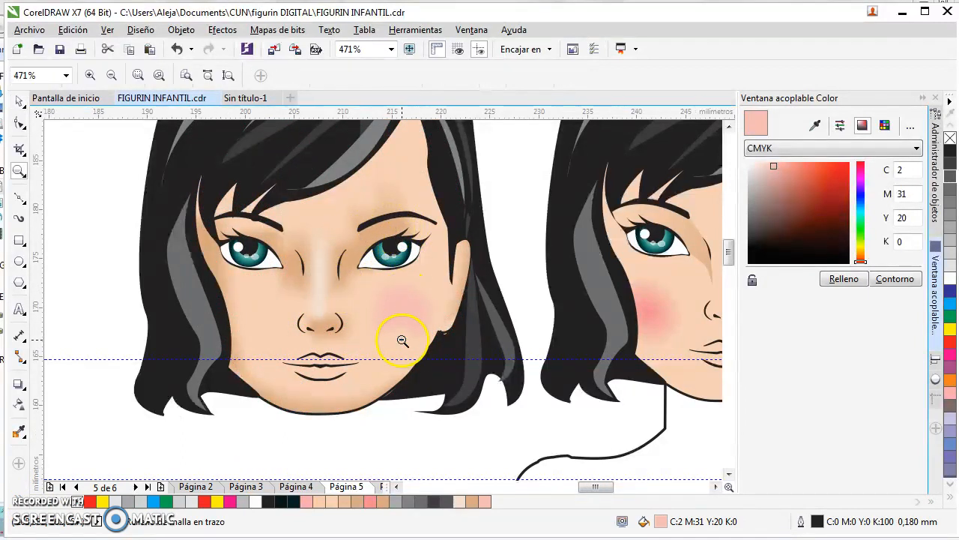
pyautogui.keyDown('shift'); pyautogui.click(403, 340); pyautogui.keyUp('shift')
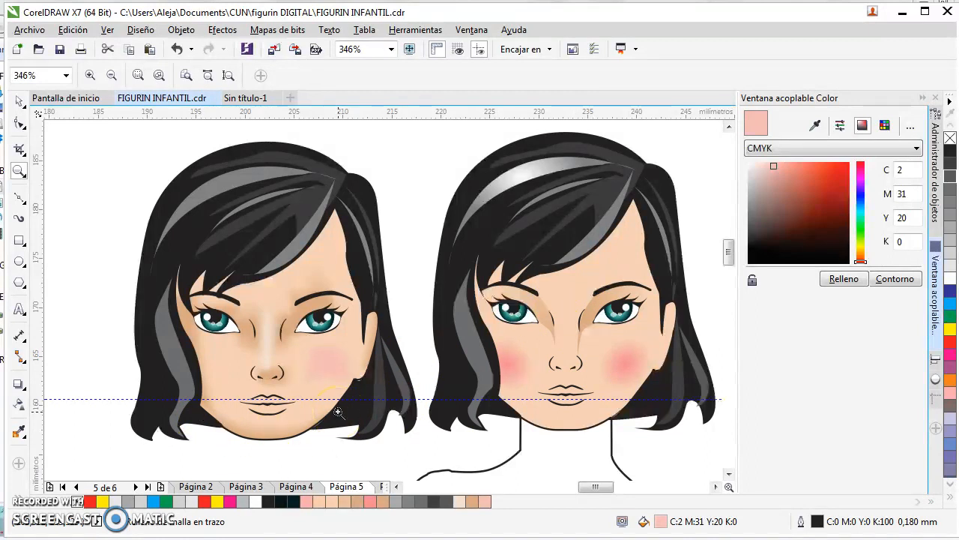
pyautogui.rightClick(654, 257)
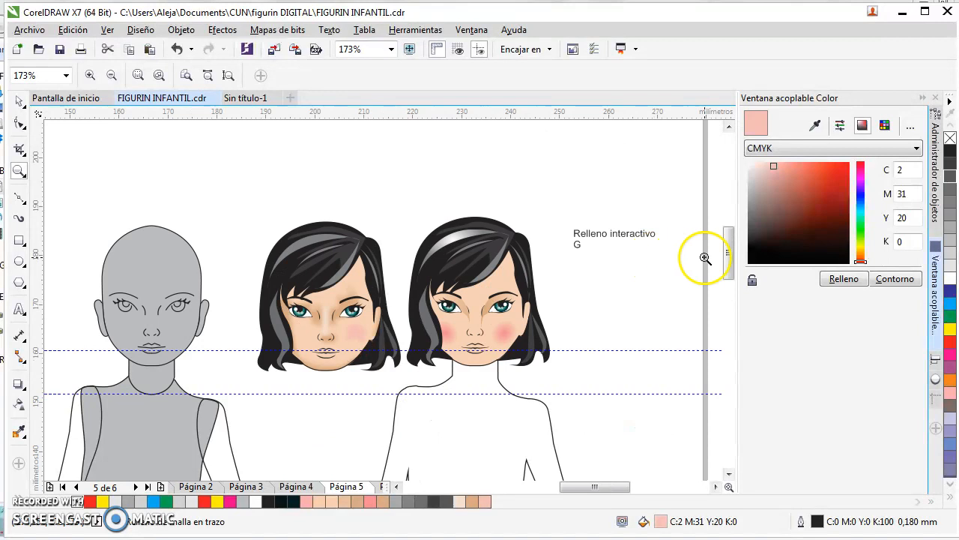
pyautogui.moveTo(727, 253); pyautogui.dragTo(733, 269)
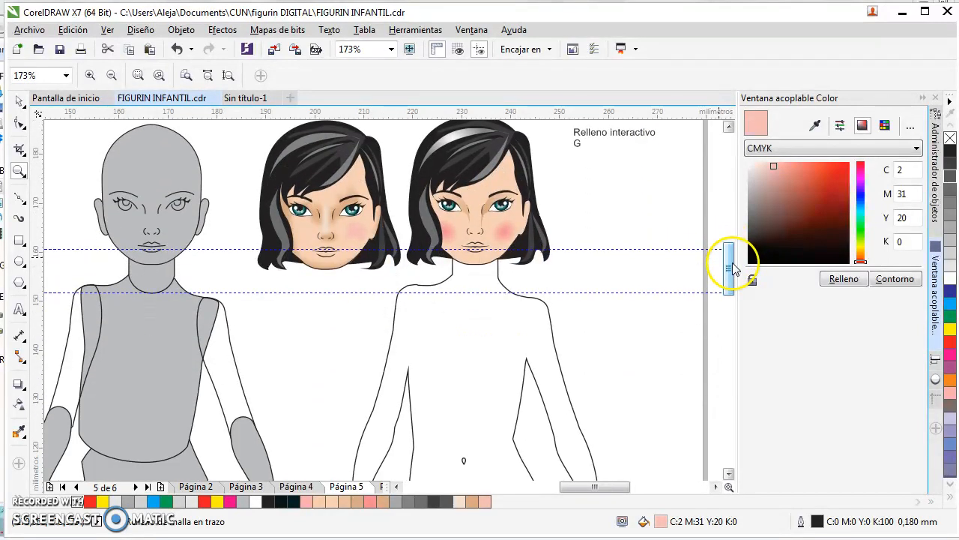
pyautogui.press('space')
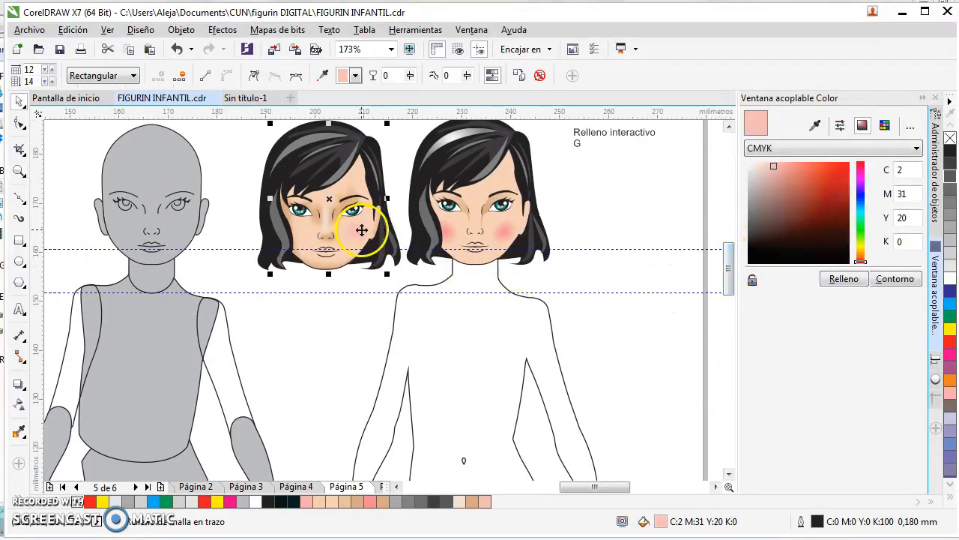
pyautogui.click(589, 133)
pyautogui.moveTo(610, 140); pyautogui.dragTo(289, 282)
# Step: Replace the copied label's text with "Relleno de Malla"
pyautogui.doubleClick(331, 280)
pyautogui.write('R')
pyautogui.press('capslock')
pyautogui.write('ellen')
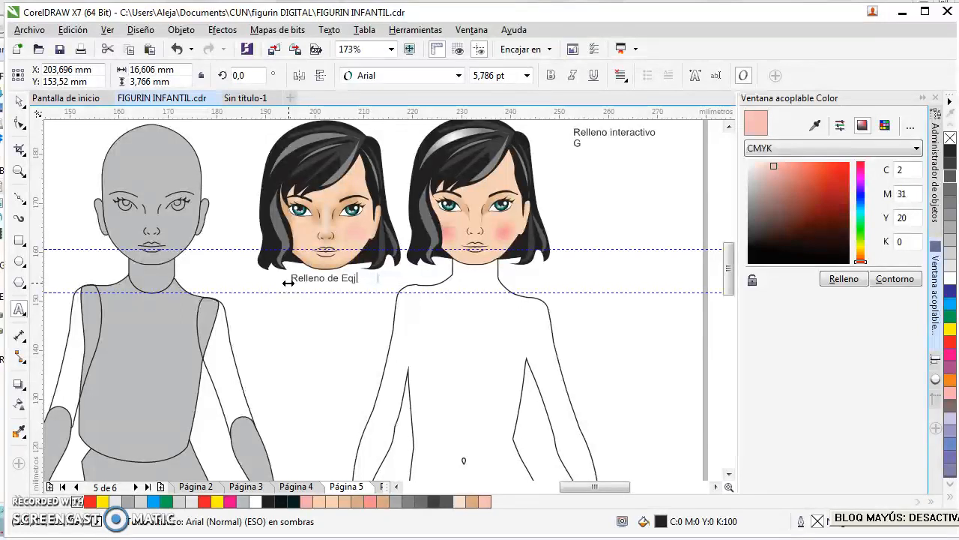
pyautogui.write('o')
pyautogui.press('Escape')
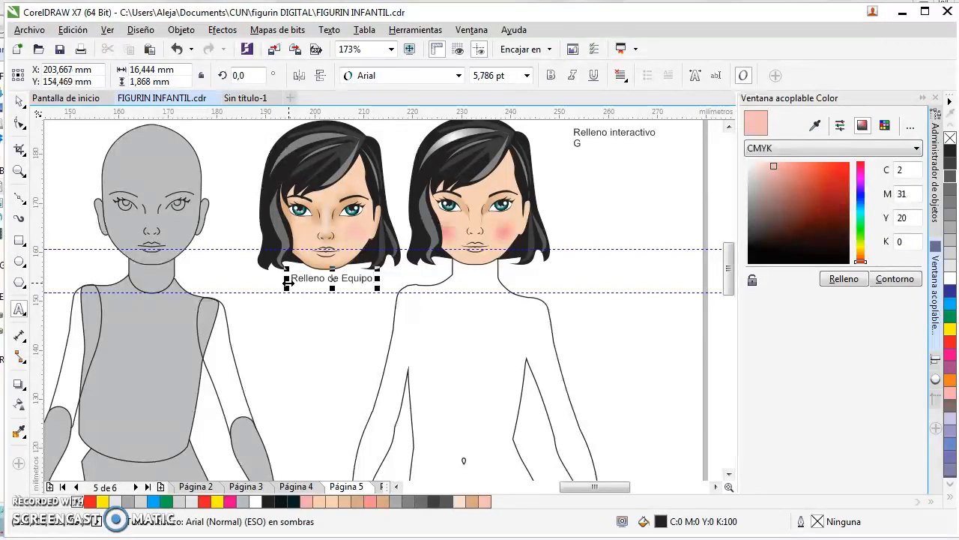
pyautogui.press('capslock')
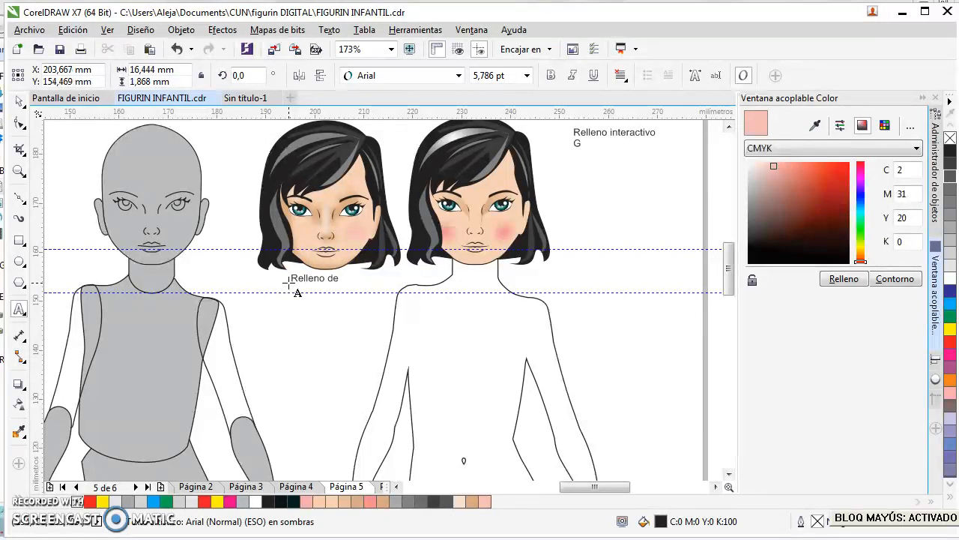
pyautogui.click(19, 100)
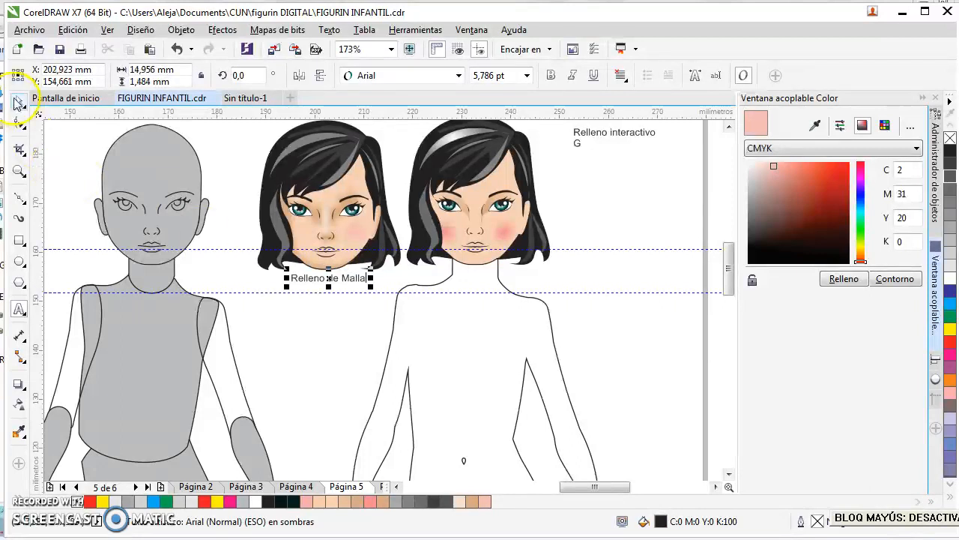
# Step: Fill the body outline with the skin tone C2 M19 Y27 K0 sampled from the face above it, then deselect it
pyautogui.click(468, 330)
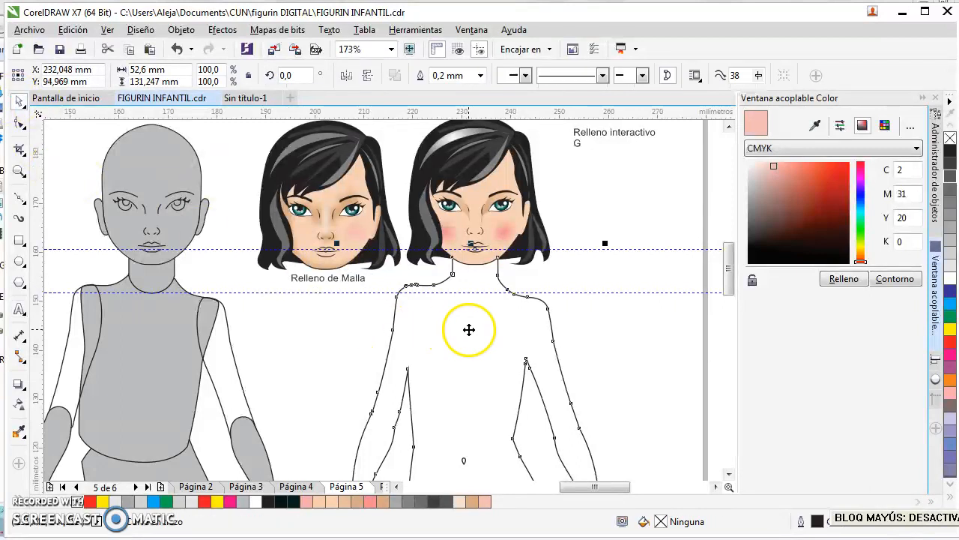
pyautogui.click(813, 127)
pyautogui.click(509, 199)
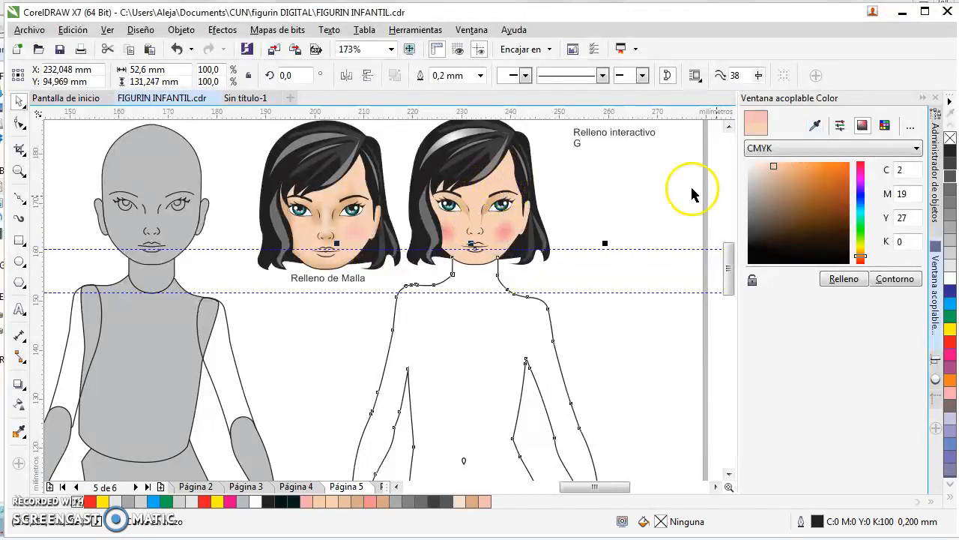
pyautogui.click(855, 294)
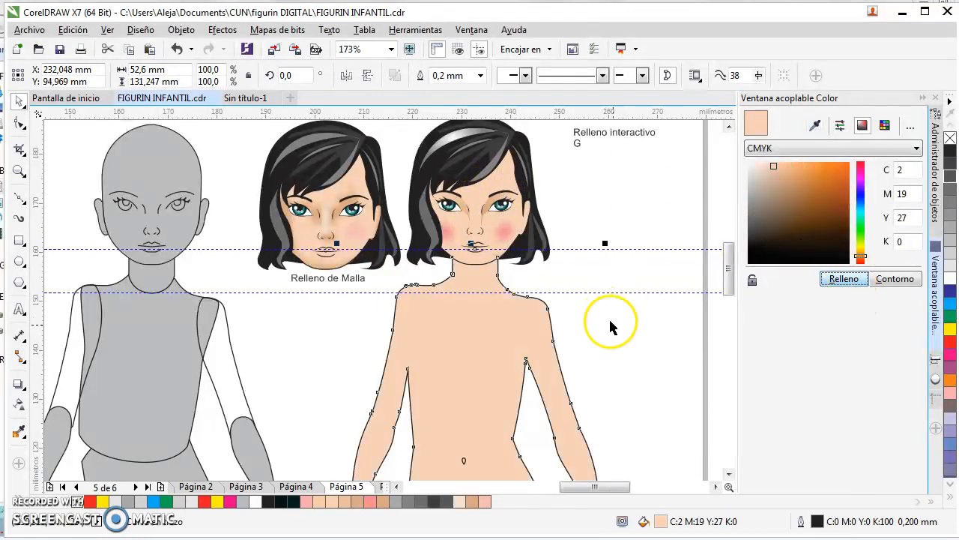
pyautogui.click(581, 349)
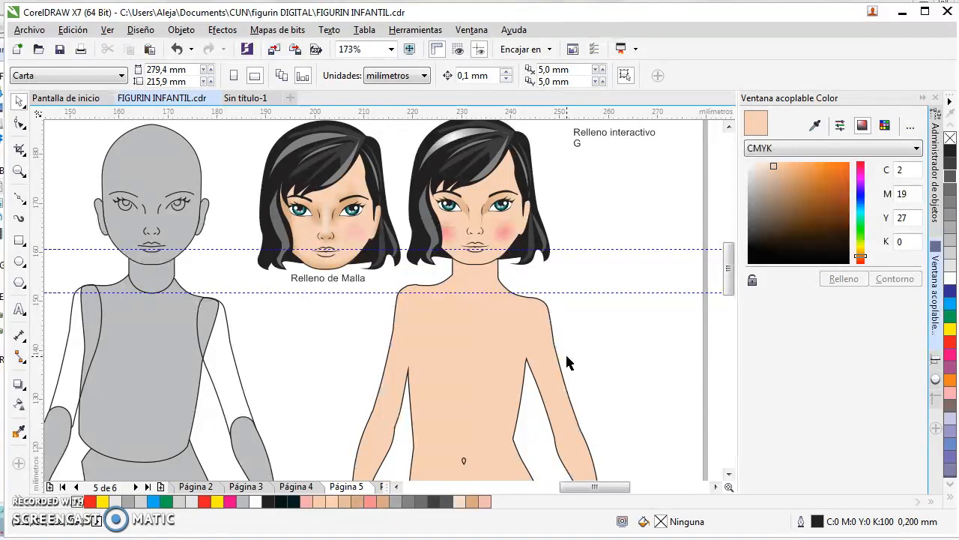
# Step: Draw a closed curve about 31 by 44 mm from the neck over the shoulder and down the ear-side arm, extending outside the body
pyautogui.click(19, 197)
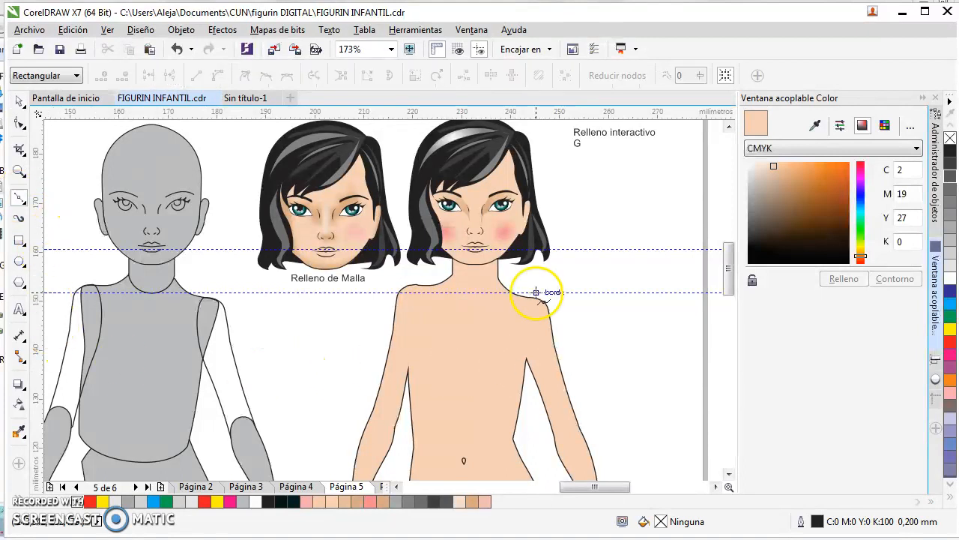
pyautogui.click(494, 260)
pyautogui.moveTo(493, 292); pyautogui.dragTo(507, 290)
pyautogui.click(527, 313)
pyautogui.click(543, 342)
pyautogui.click(577, 448)
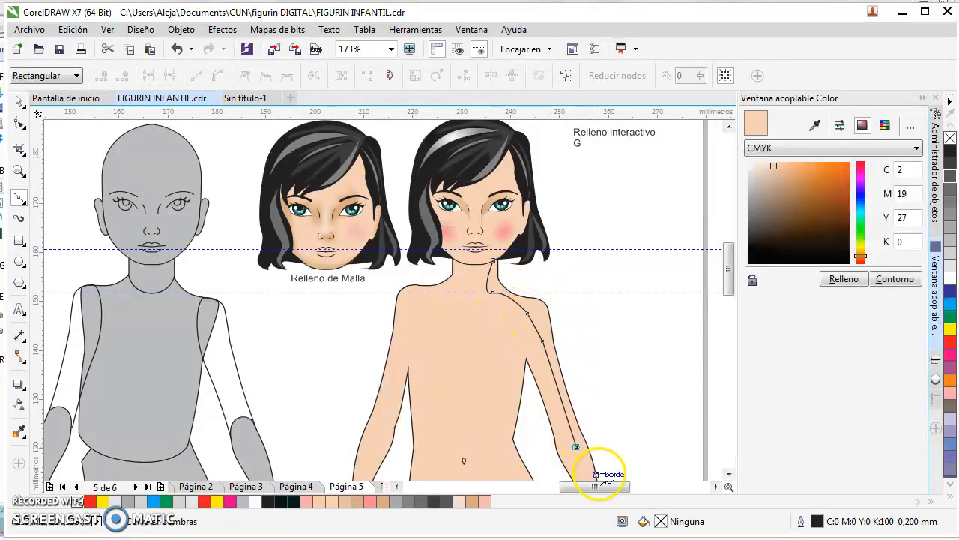
pyautogui.click(601, 472)
pyautogui.click(639, 336)
pyautogui.click(583, 285)
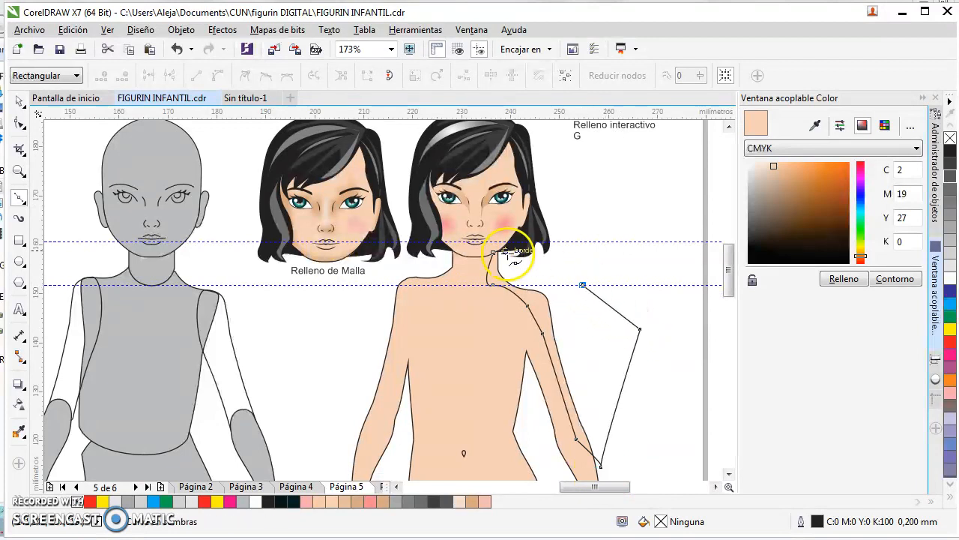
pyautogui.click(492, 252)
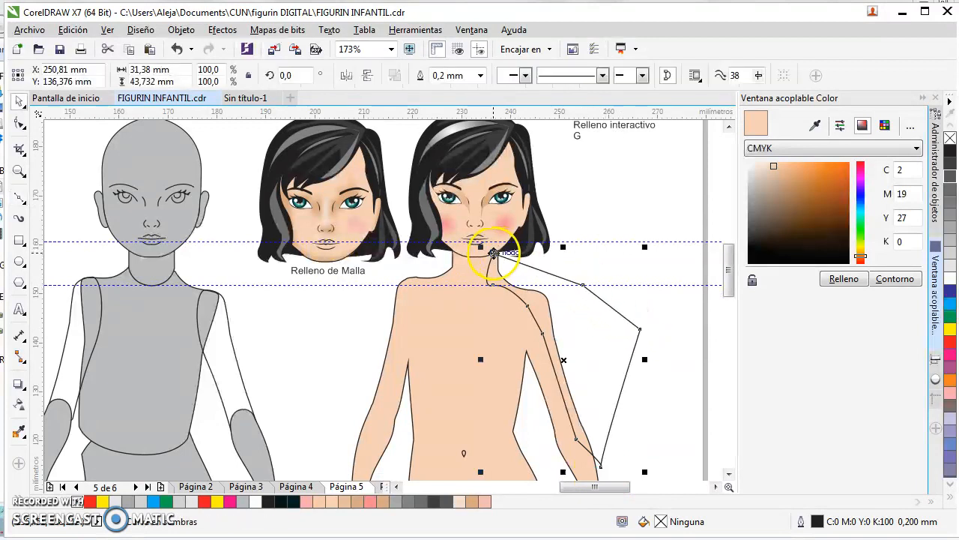
# Step: Intersect the drawn curve with the body and fill the resulting shadow shape with C8 M29 Y42 K0
pyautogui.keyDown('shift'); pyautogui.click(463, 331); pyautogui.keyUp('shift')
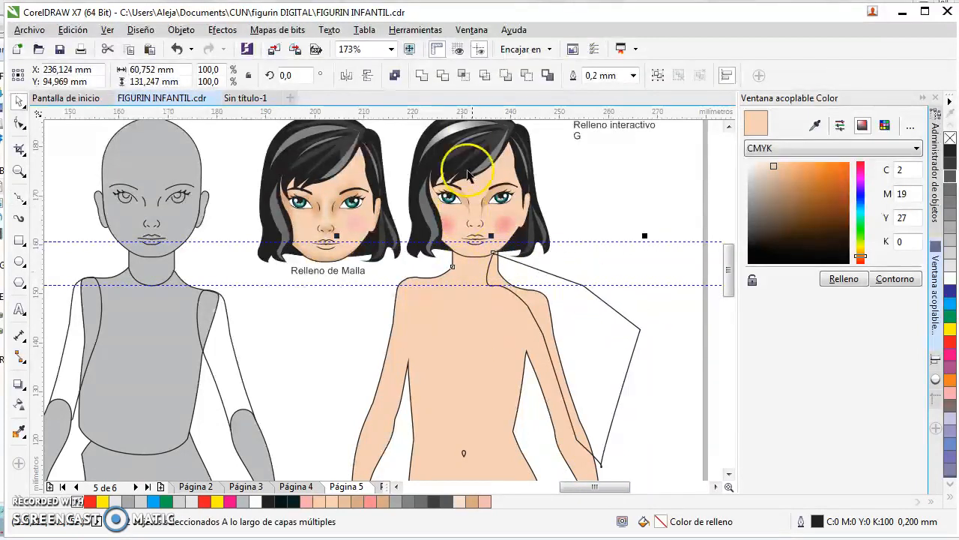
pyautogui.click(464, 76)
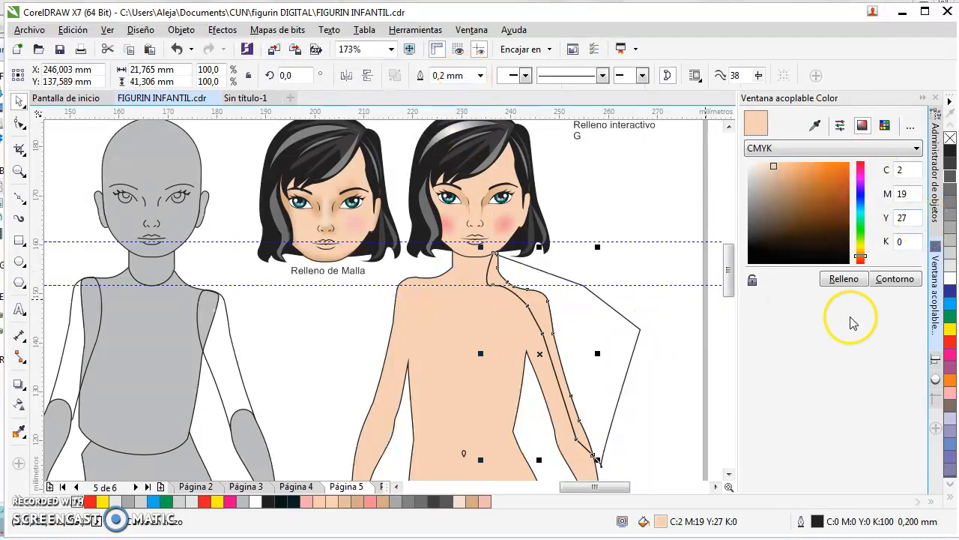
pyautogui.click(783, 171)
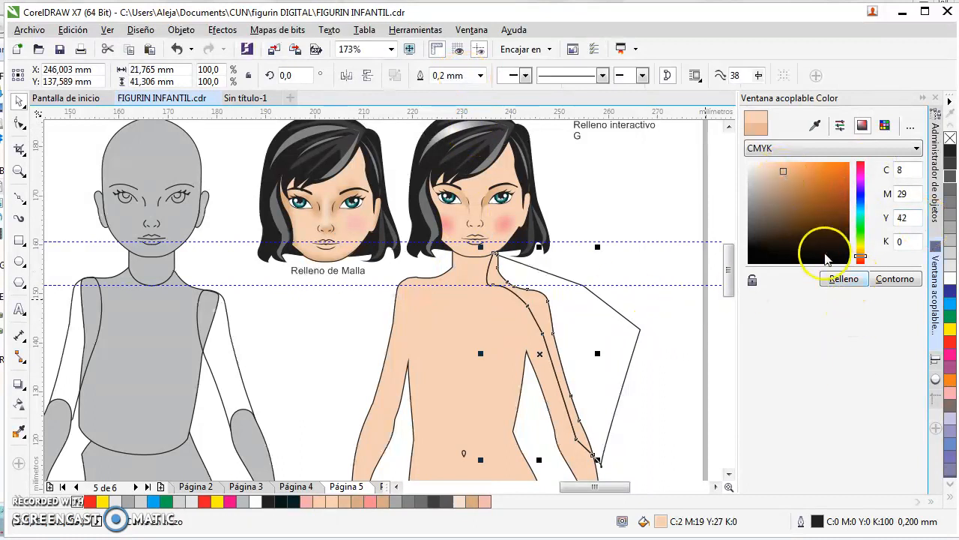
pyautogui.click(842, 281)
# Step: Delete the leftover construction curve beside the arm and remove the outline from the neck-and-arm shadow shape
pyautogui.click(636, 302)
pyautogui.click(628, 338)
pyautogui.press('Delete')
pyautogui.click(527, 303)
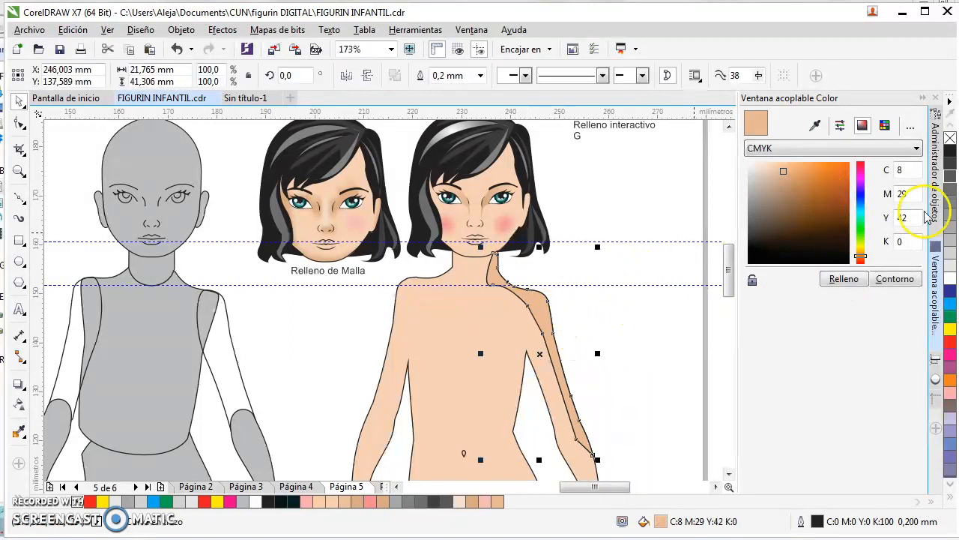
pyautogui.rightClick(949, 140)
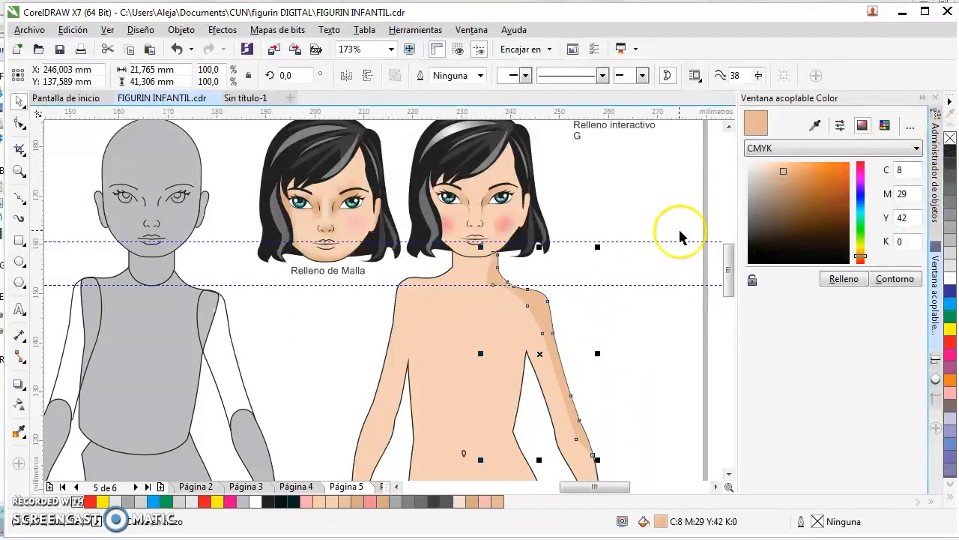
pyautogui.click(664, 275)
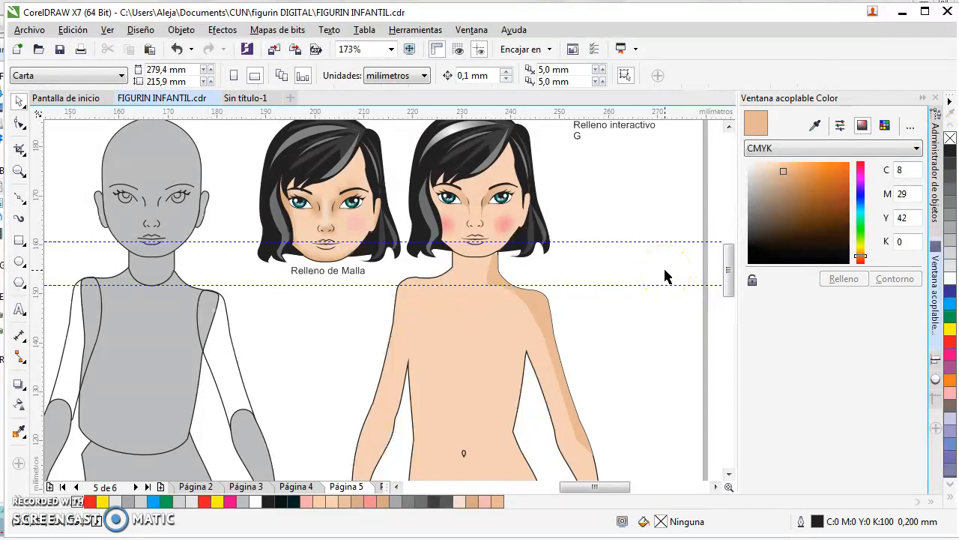
# Step: Apply a linear gradient to the neck-and-arm shadow, running inward from the shoulder and ending in the body's sampled skin tone C2 M19 Y27 K0
pyautogui.click(543, 317)
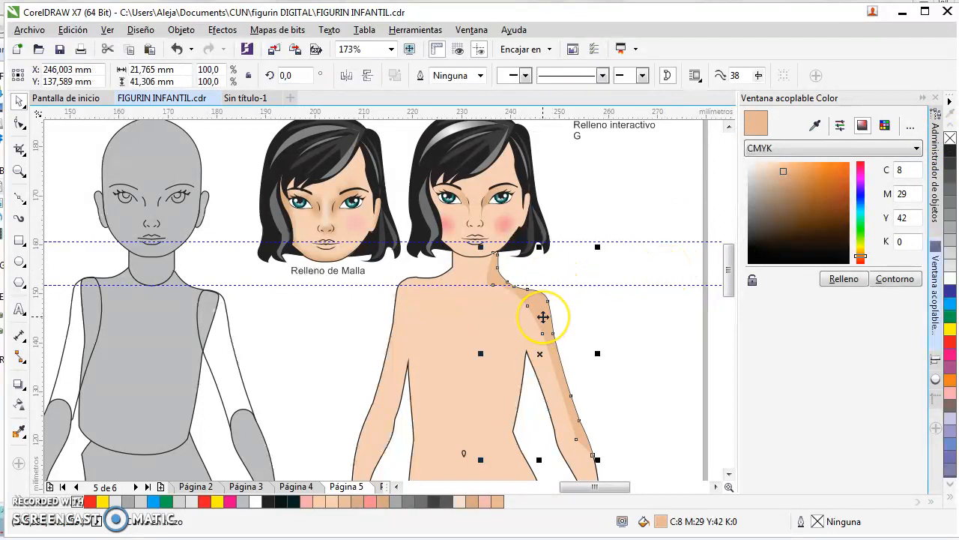
pyautogui.press('g')
pyautogui.moveTo(550, 317); pyautogui.dragTo(524, 338)
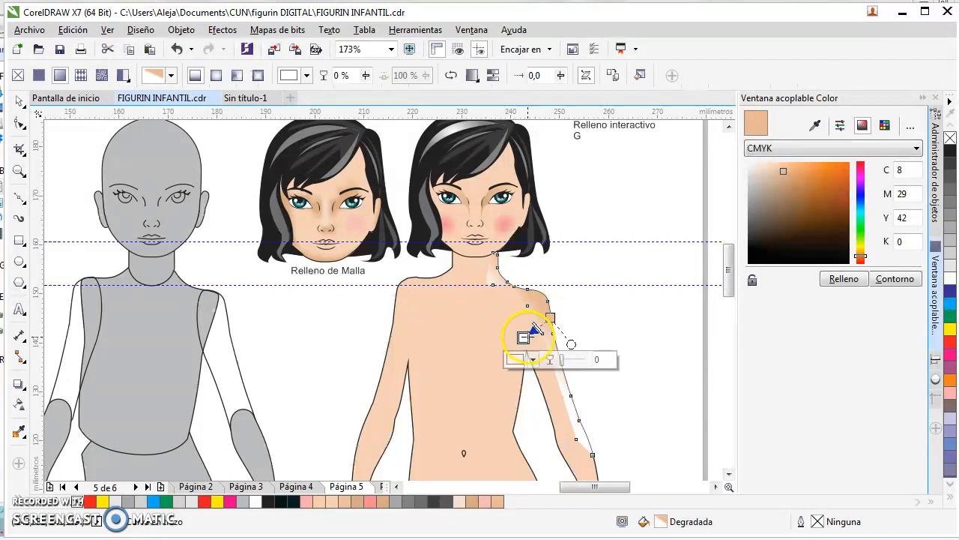
pyautogui.click(815, 125)
pyautogui.click(482, 337)
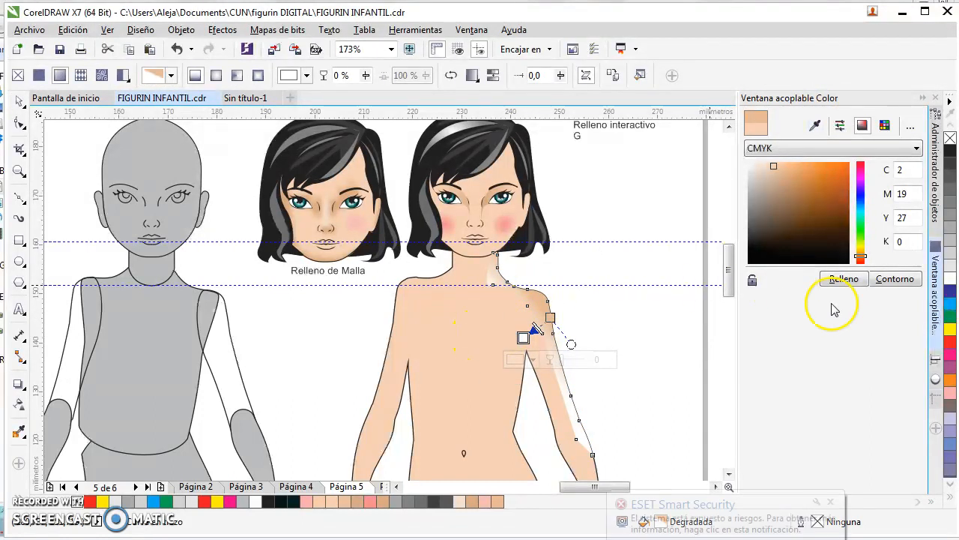
pyautogui.click(843, 278)
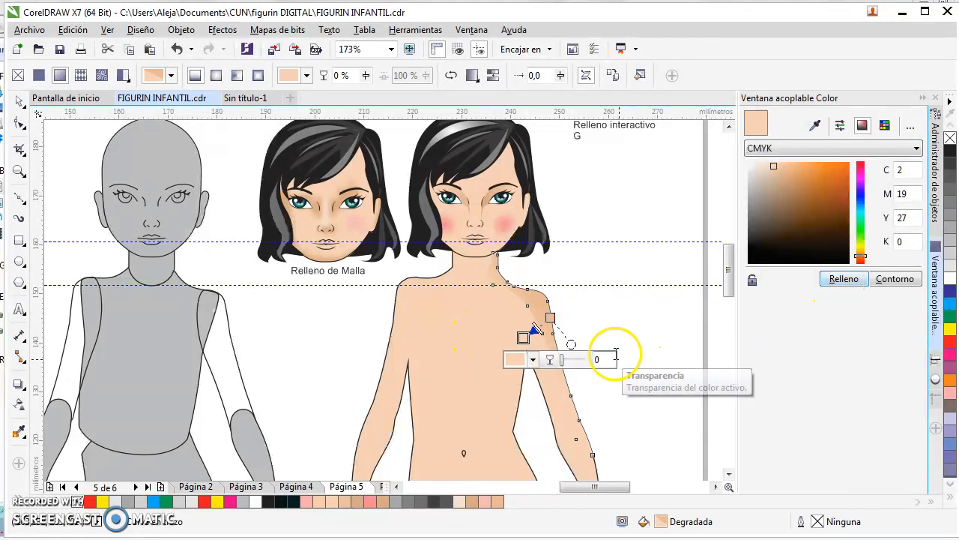
pyautogui.click(629, 353)
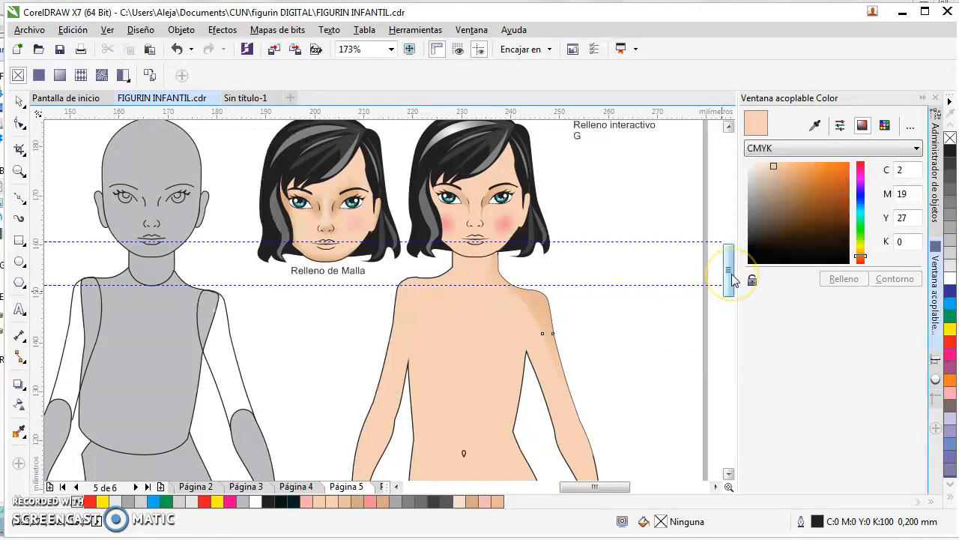
# Step: Select the full body shape and save the FIGURIN INFANTIL.cdr drawing
pyautogui.moveTo(733, 280)
pyautogui.mouseDown()
pyautogui.moveTo(733, 270)
pyautogui.moveTo(734, 292)
pyautogui.mouseUp()
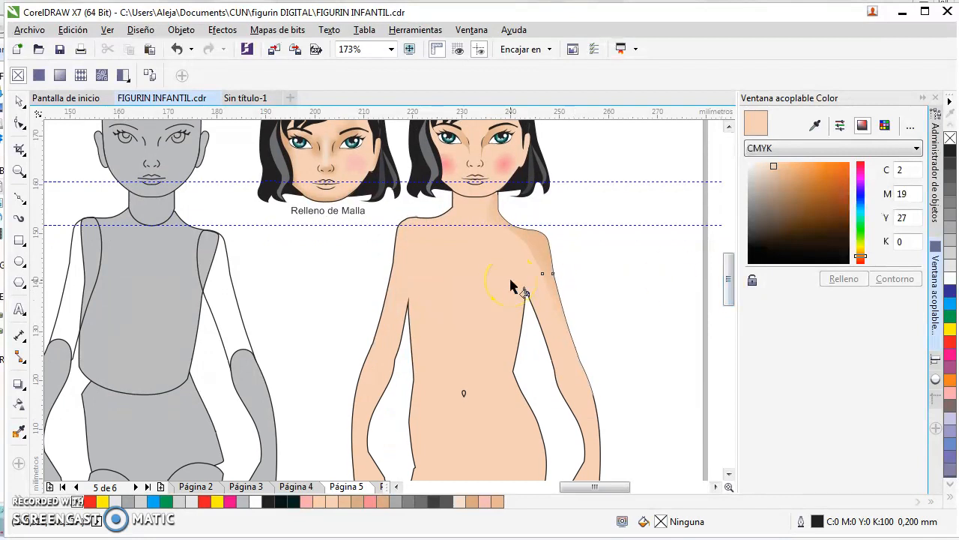
pyautogui.moveTo(729, 288); pyautogui.dragTo(730, 295)
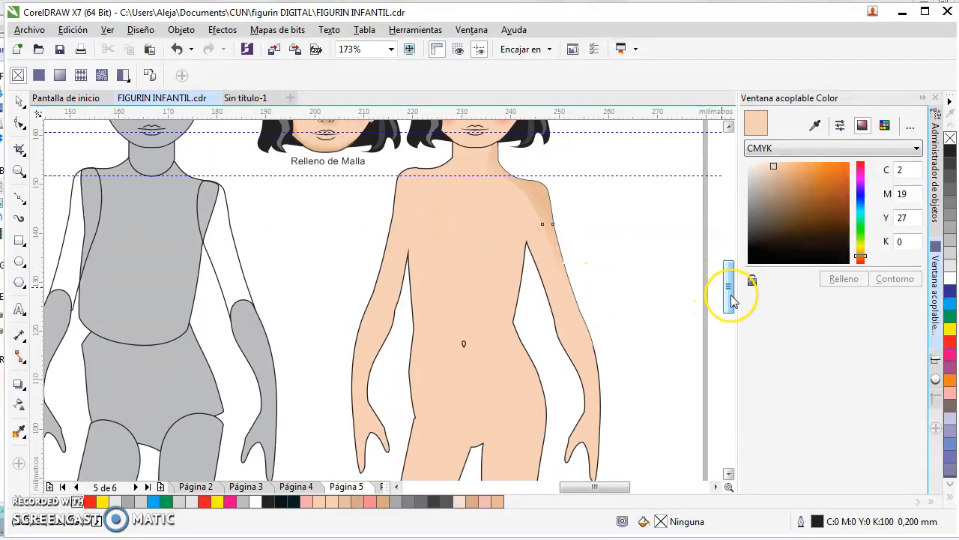
pyautogui.click(530, 386)
pyautogui.hotkey('ctrl', 's')
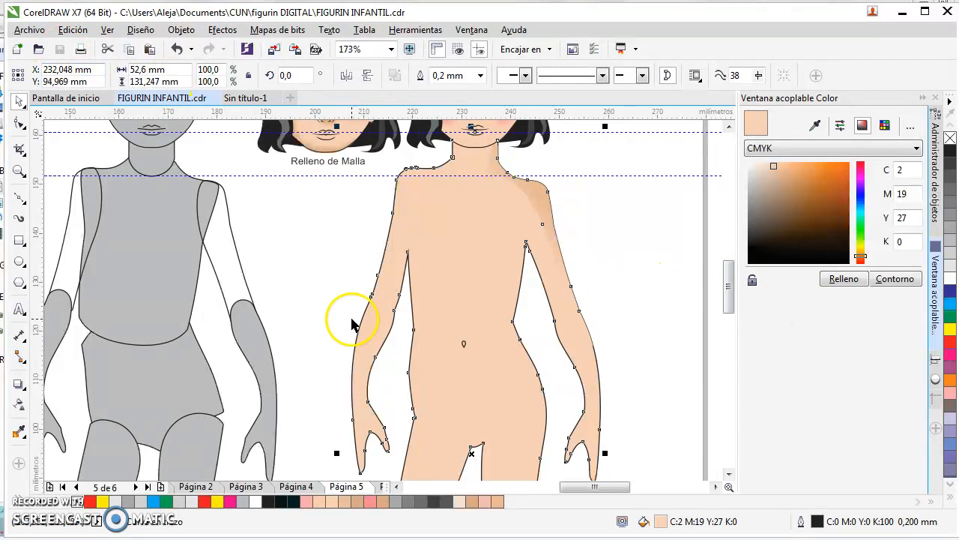
# Step: Try the Mesh Fill tool on the complete body shape, leave the tool and deselect the body
pyautogui.click(622, 344)
pyautogui.click(465, 332)
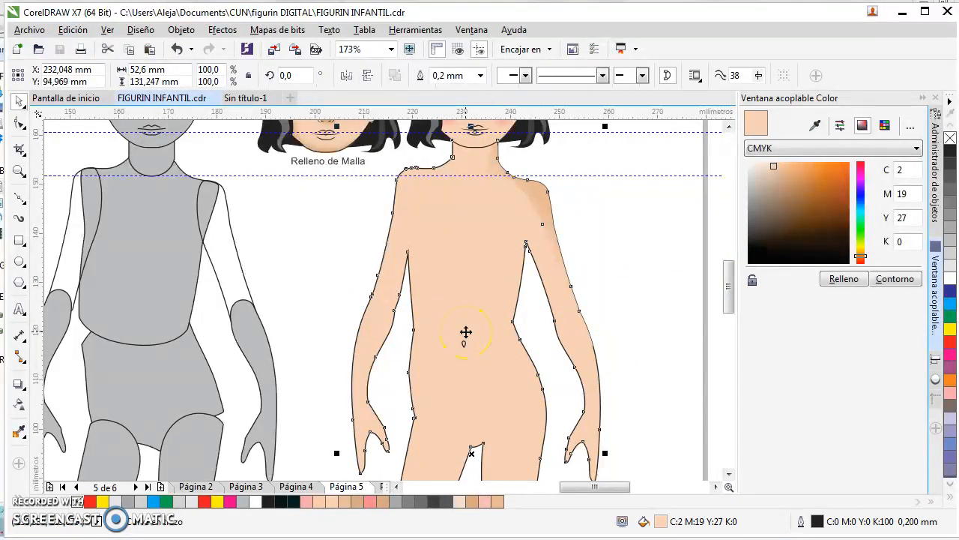
pyautogui.press('m')
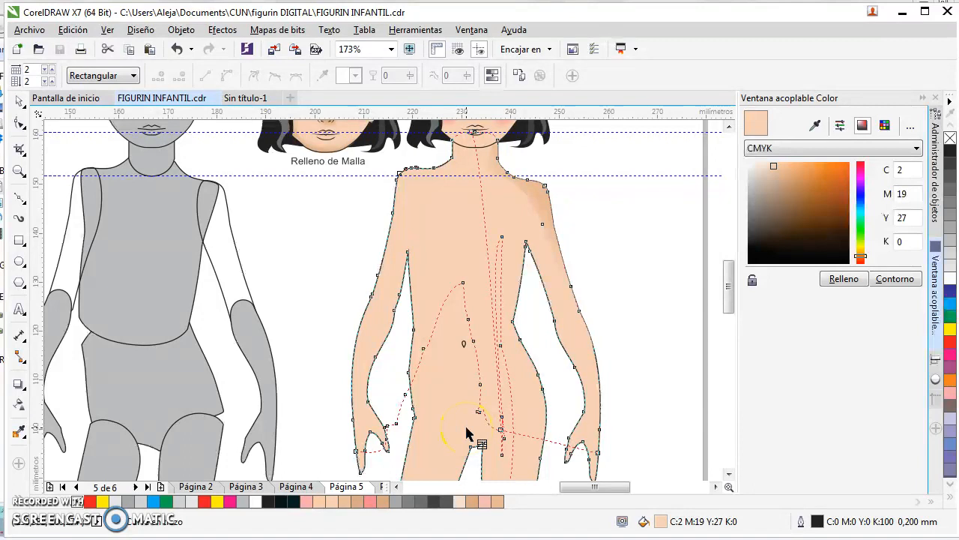
pyautogui.press('space')
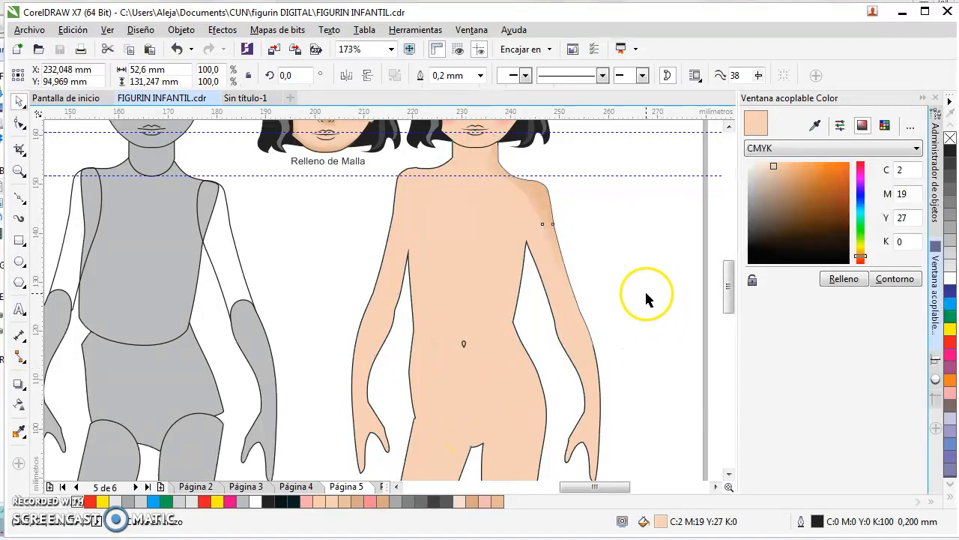
pyautogui.click(644, 296)
# Step: Review the colored body from torso to feet and alongside the other figures, and switch to the Sin título-1 document
pyautogui.moveTo(730, 307)
pyautogui.mouseDown()
pyautogui.moveTo(754, 368)
pyautogui.moveTo(757, 330)
pyautogui.mouseUp()
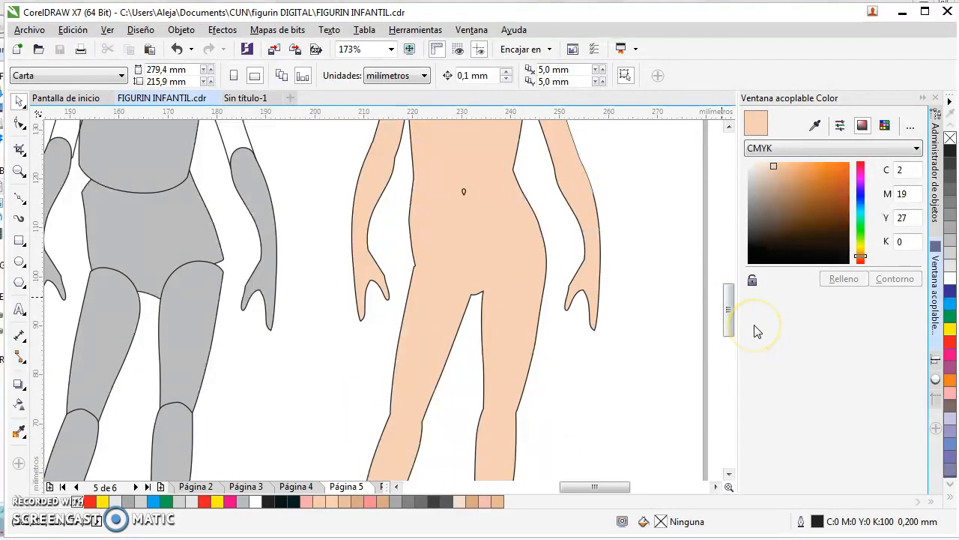
pyautogui.press('z')
pyautogui.rightClick(505, 290)
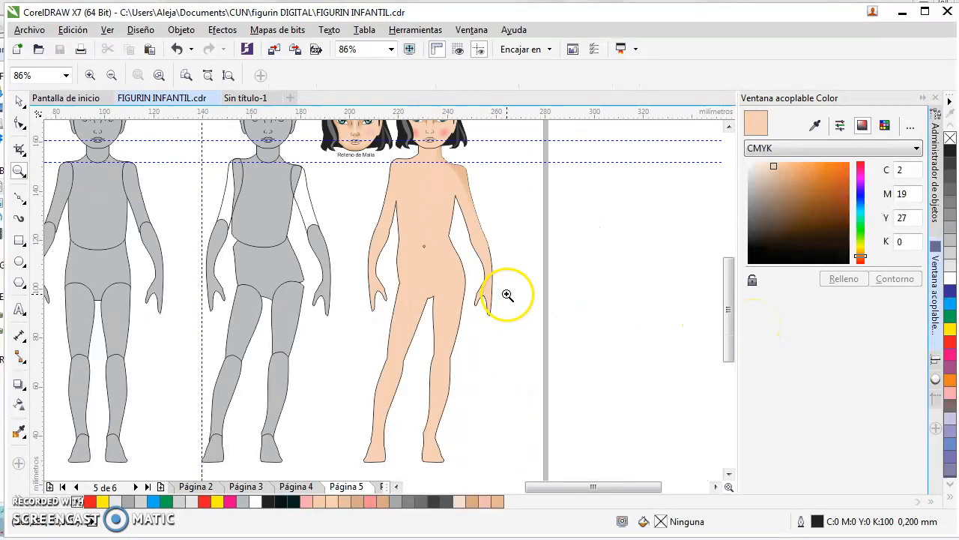
pyautogui.moveTo(734, 286); pyautogui.dragTo(733, 277)
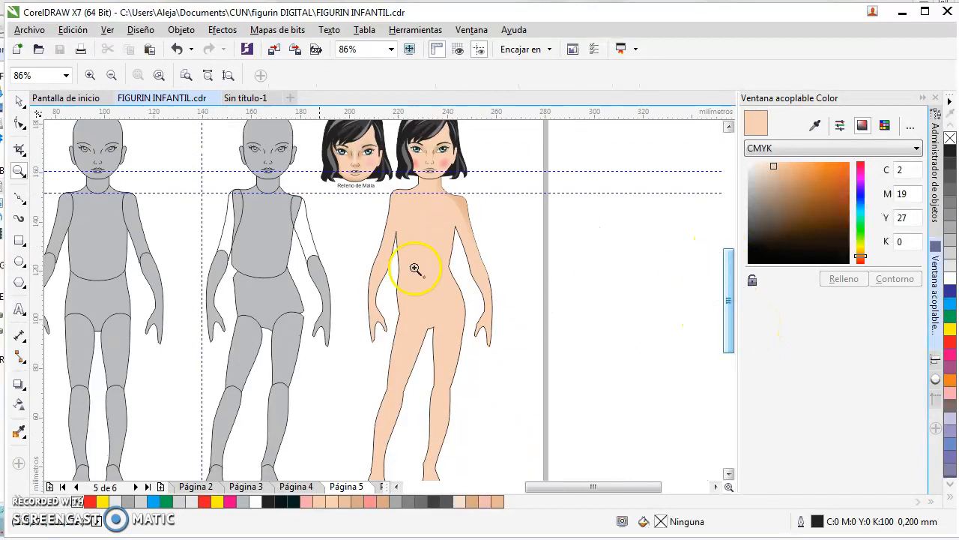
pyautogui.rightClick(278, 251)
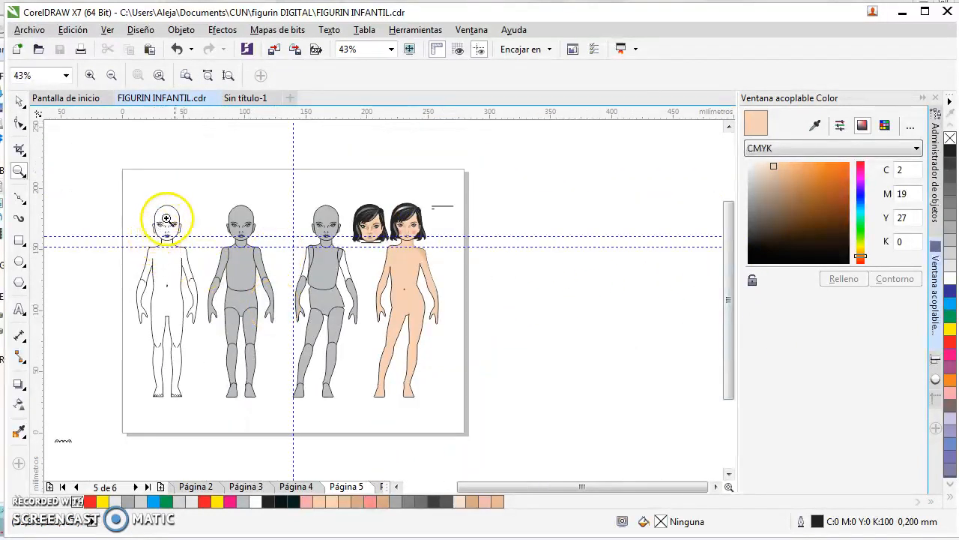
pyautogui.moveTo(202, 201); pyautogui.dragTo(497, 412)
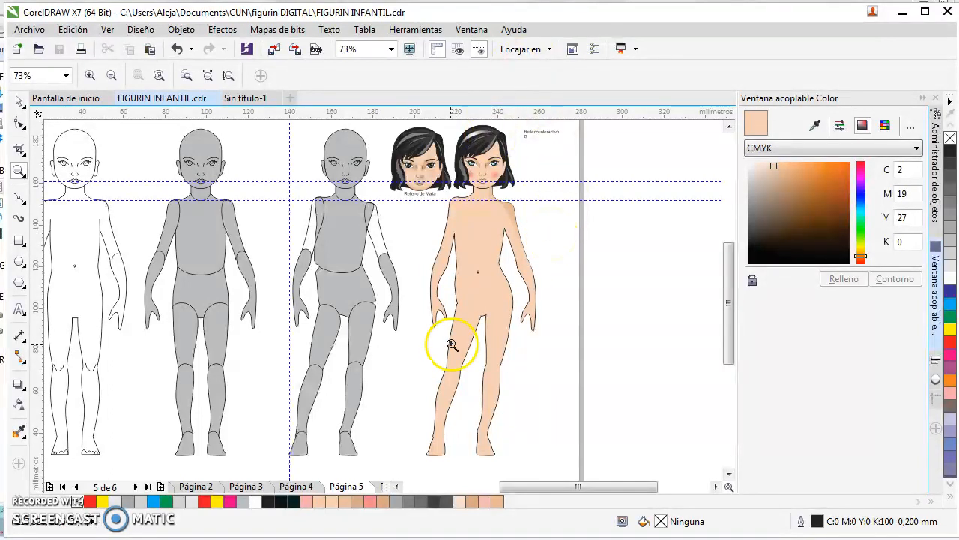
pyautogui.click(257, 98)
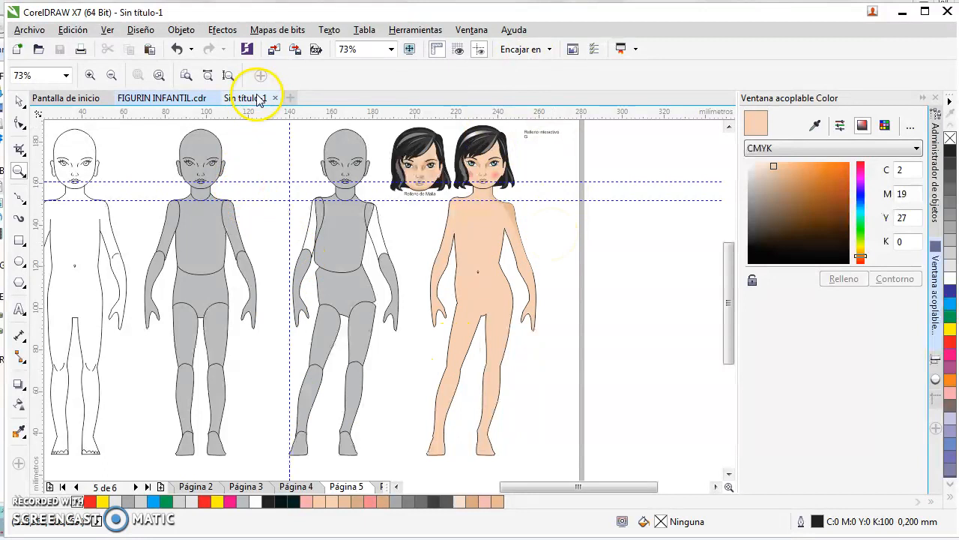